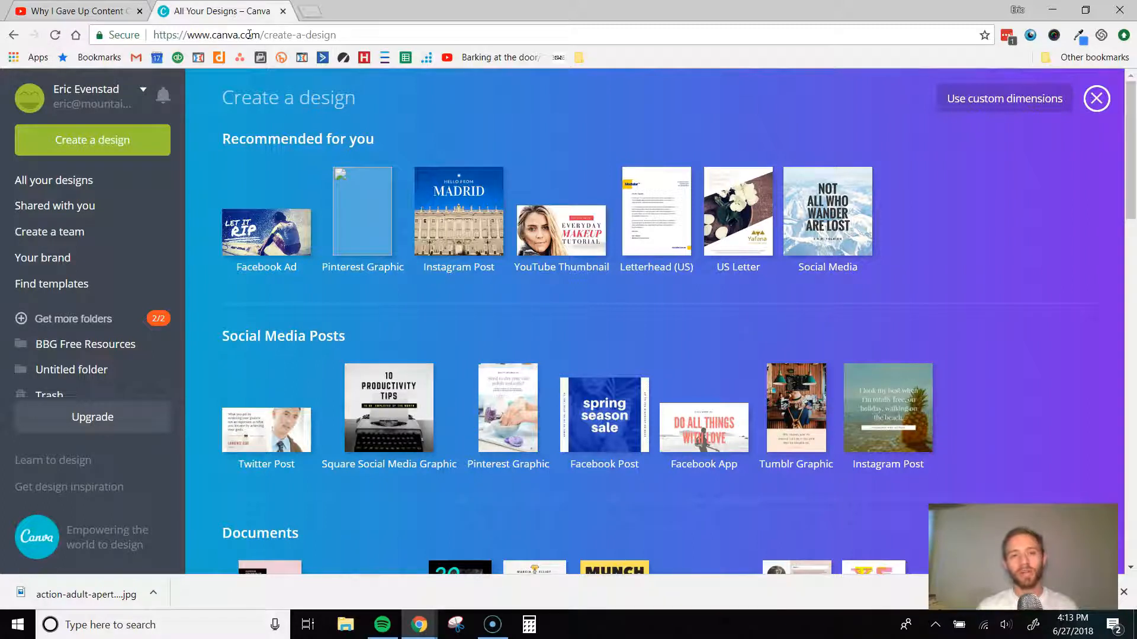
# - Create a new design from the YouTube Thumbnail format, 1280 × 720 px, under Social Media & Email Headers
pyautogui.click(65, 147)
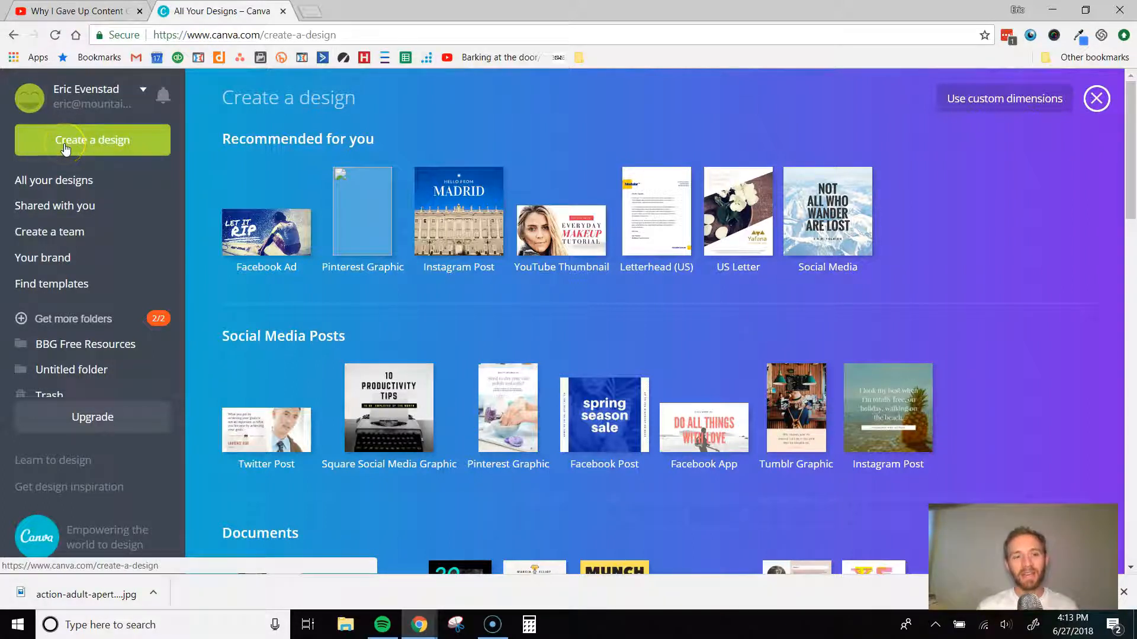
pyautogui.scroll(-3, 305, 148)
pyautogui.scroll(3, 317, 163)
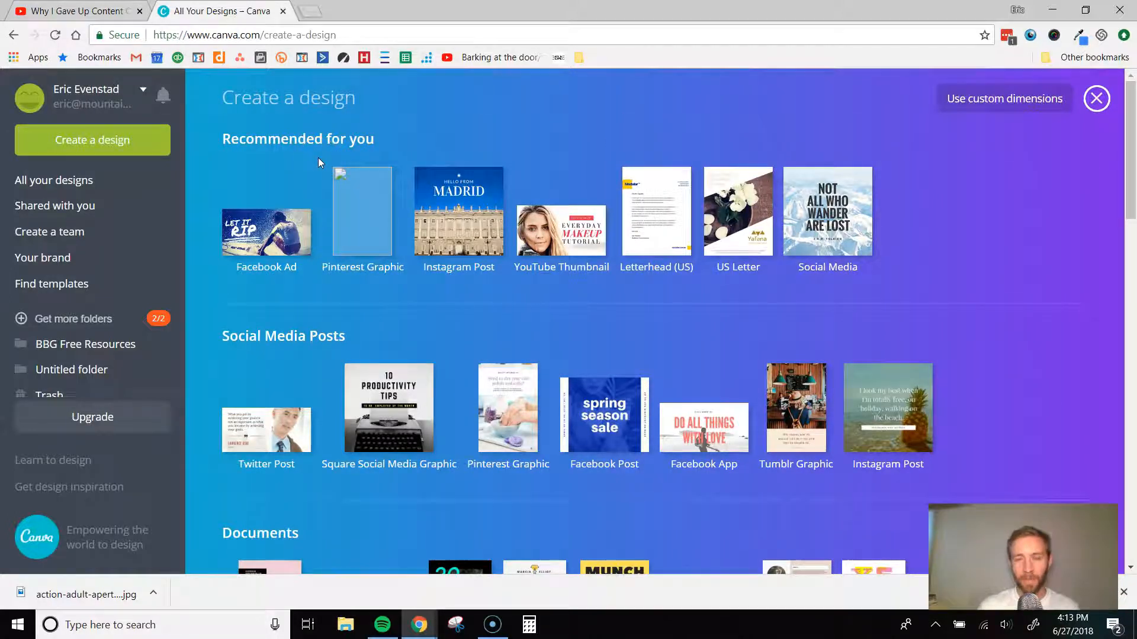
pyautogui.scroll(-5, 299, 196)
pyautogui.scroll(-12, 301, 215)
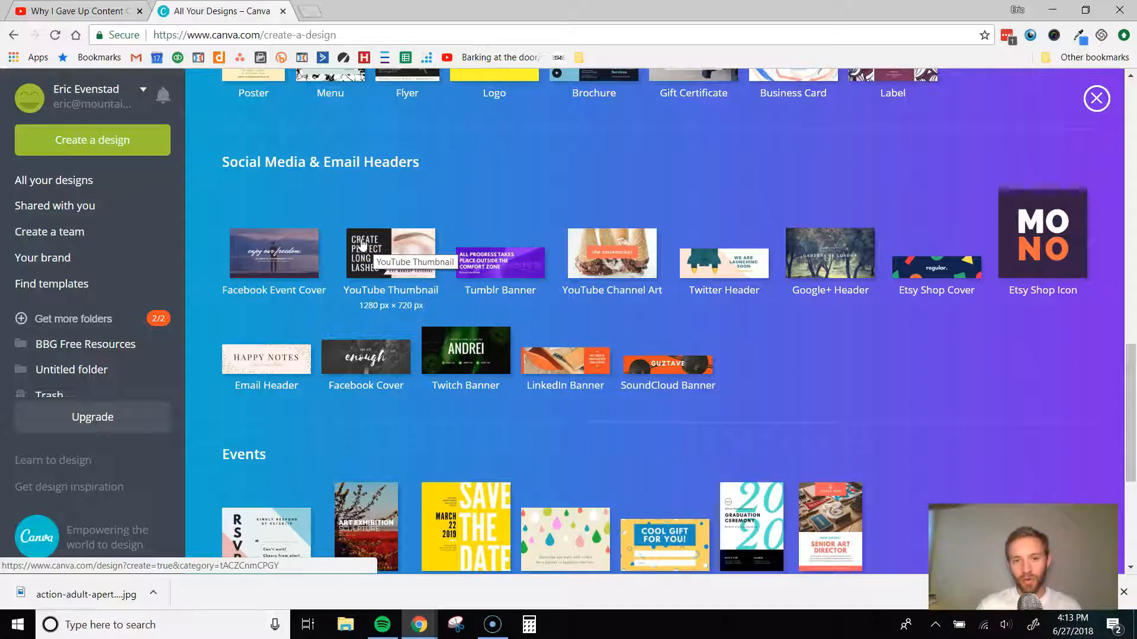
pyautogui.click(363, 244)
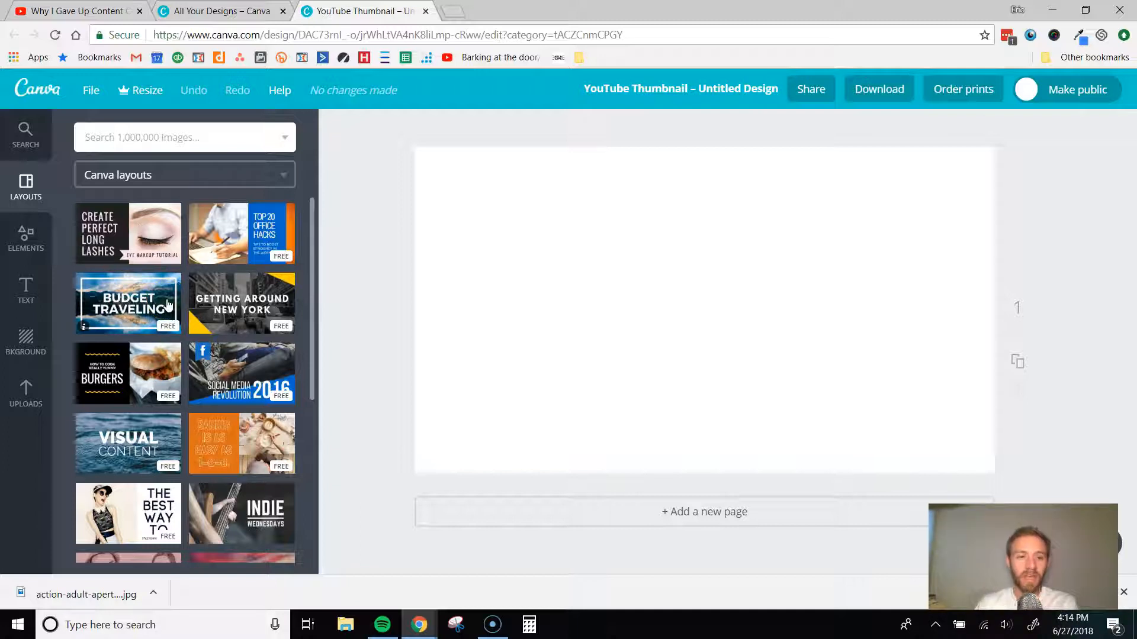
# - Browse the thumbnail layouts and apply the free "Getting Around New York" layout to the blank page
pyautogui.scroll(-5, 167, 305)
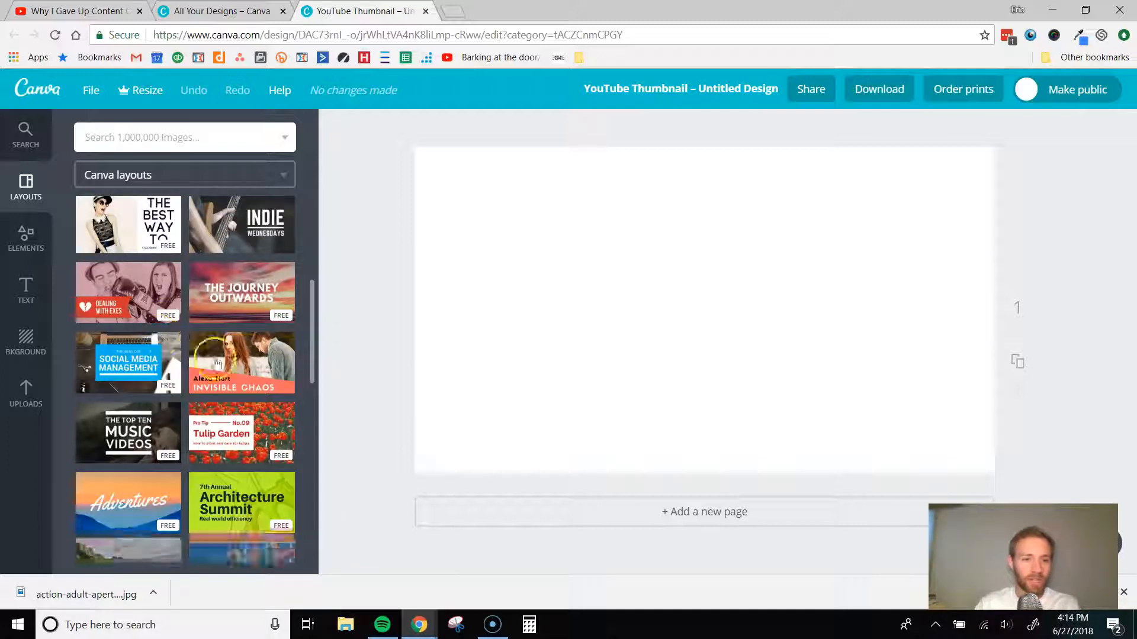
pyautogui.scroll(5, 218, 366)
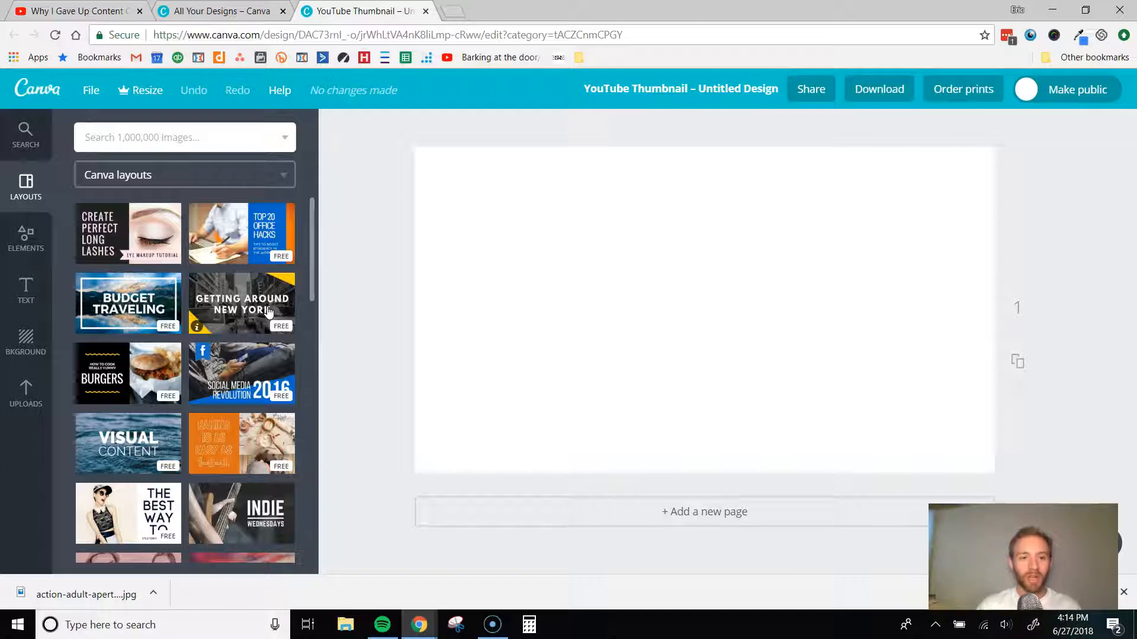
pyautogui.click(269, 312)
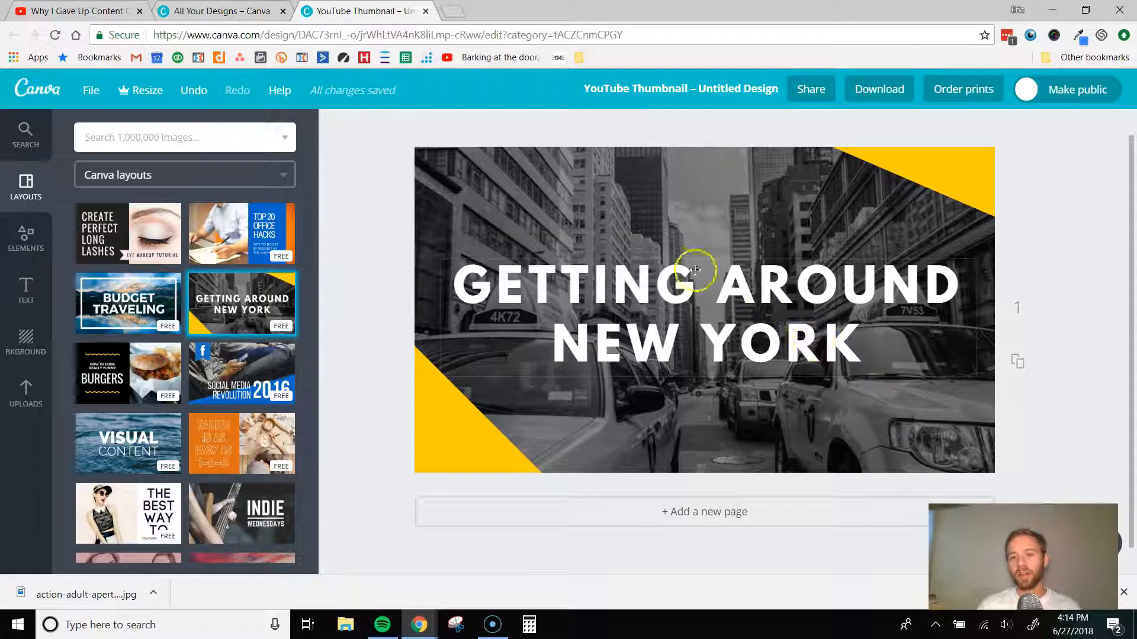
# - Delete the black-and-white New York street photo from the layout's background frame
pyautogui.click(478, 162)
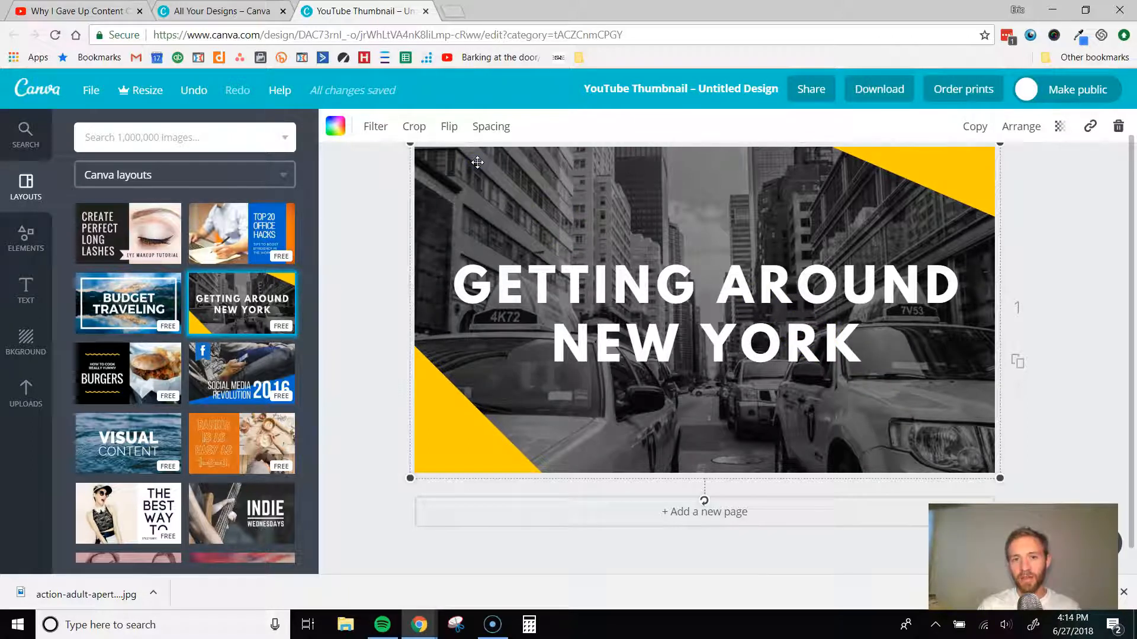
pyautogui.click(492, 197)
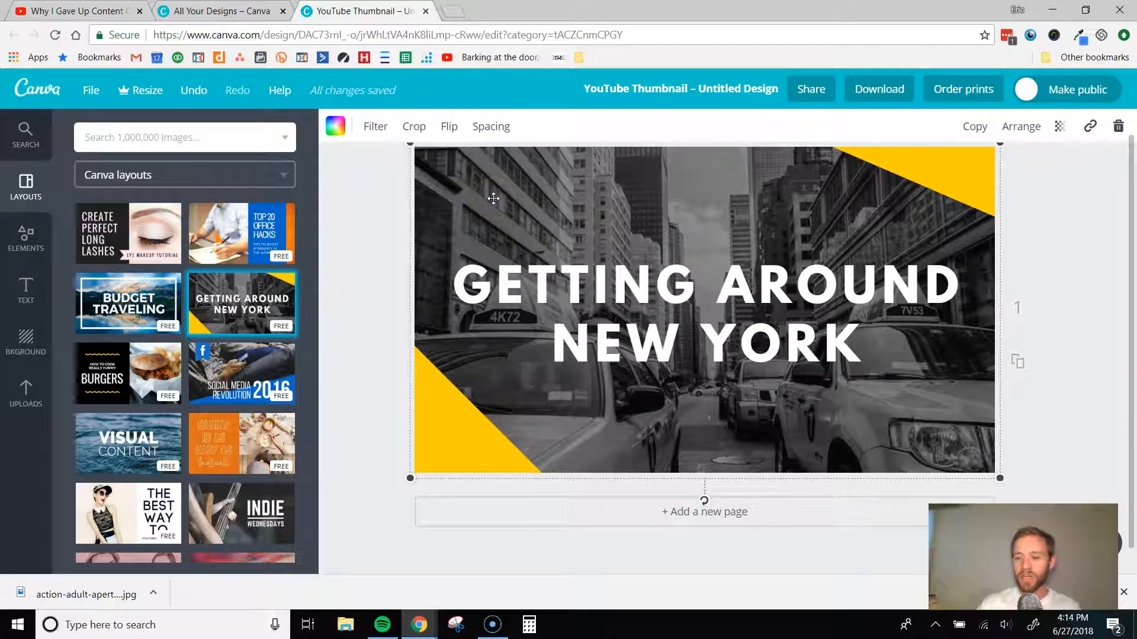
pyautogui.press('Delete')
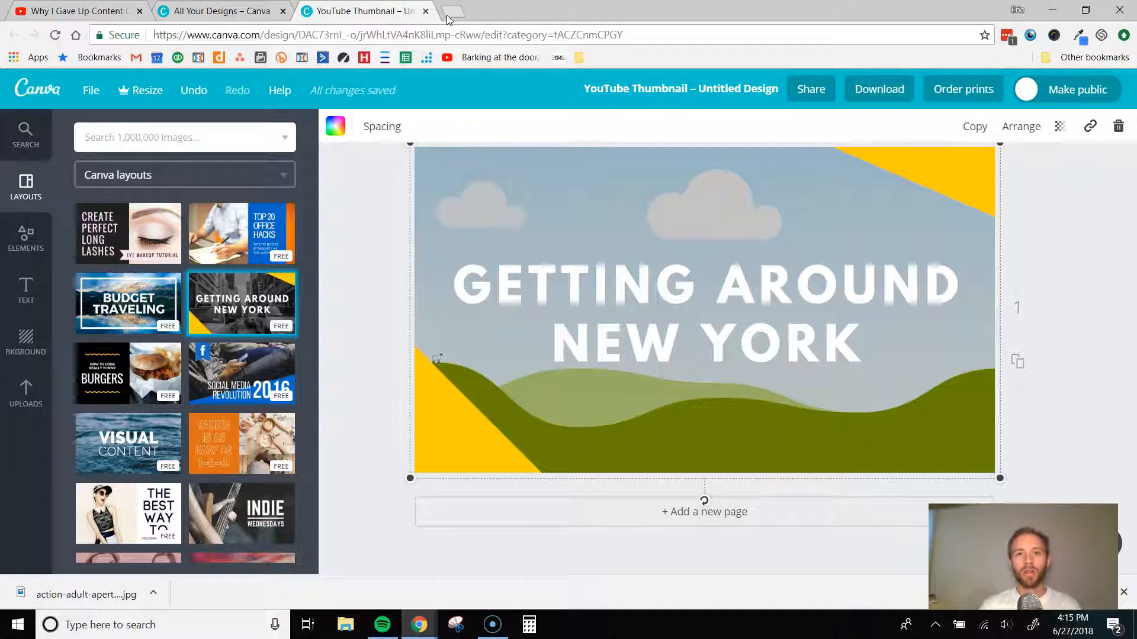
# - Open pexels.com in a new browser tab and search its free stock photos for "video"
pyautogui.click(450, 13)
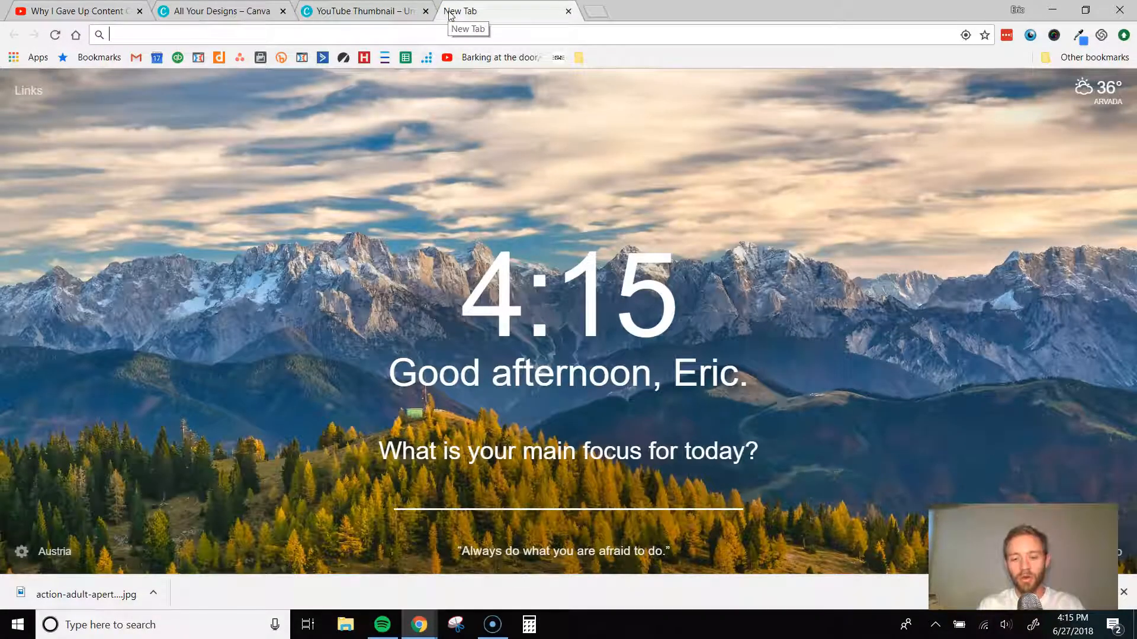
pyautogui.write('pexels.com')
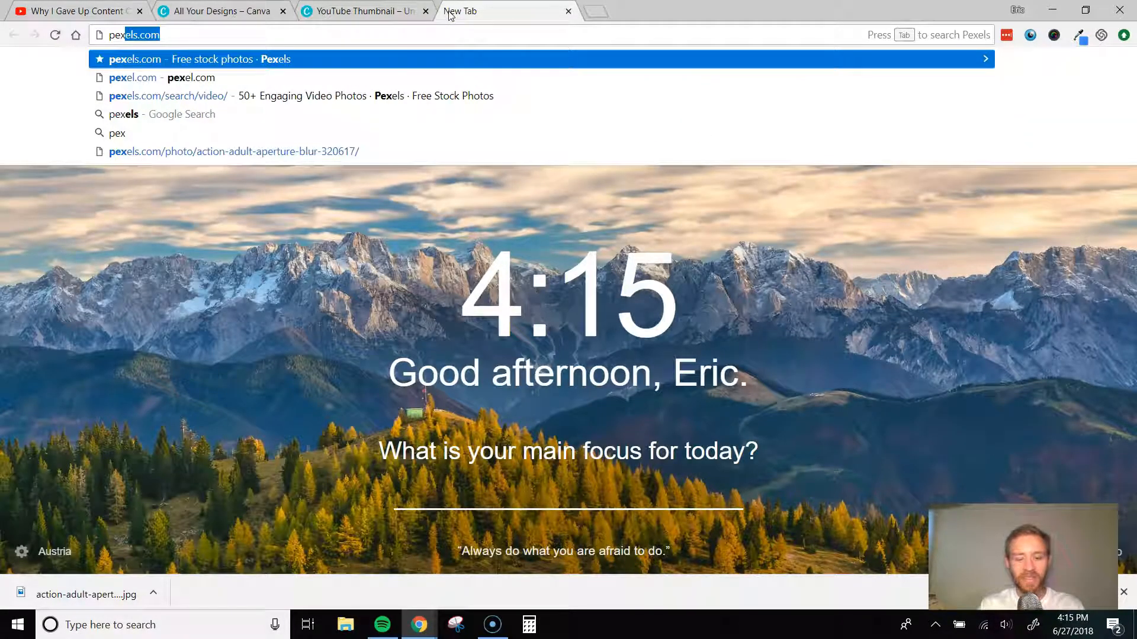
pyautogui.press('Return')
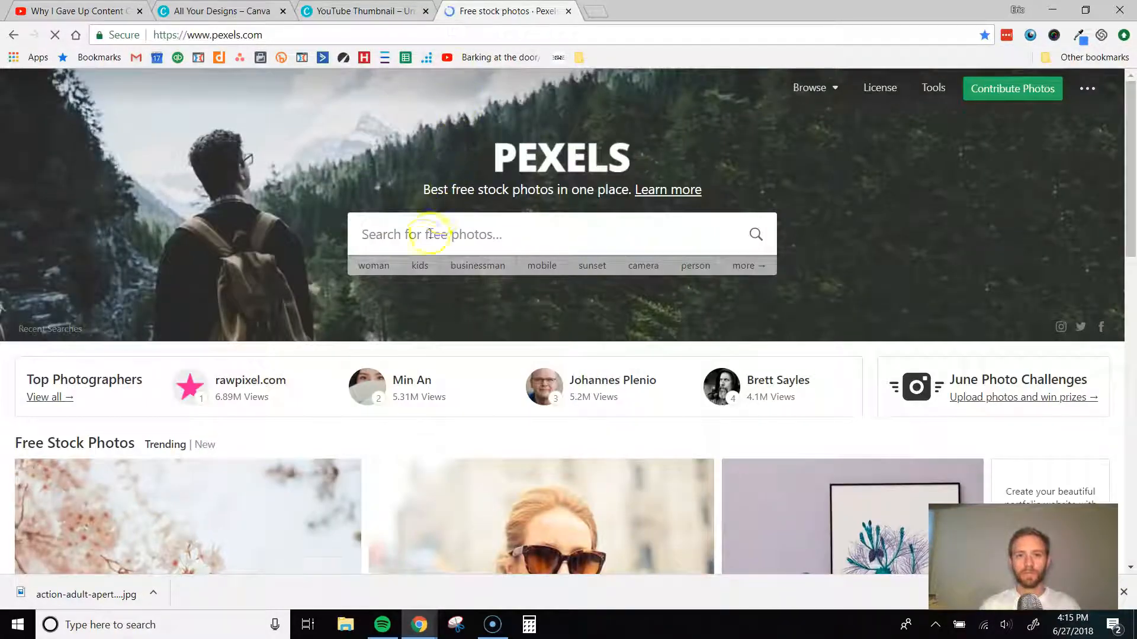
pyautogui.click(424, 239)
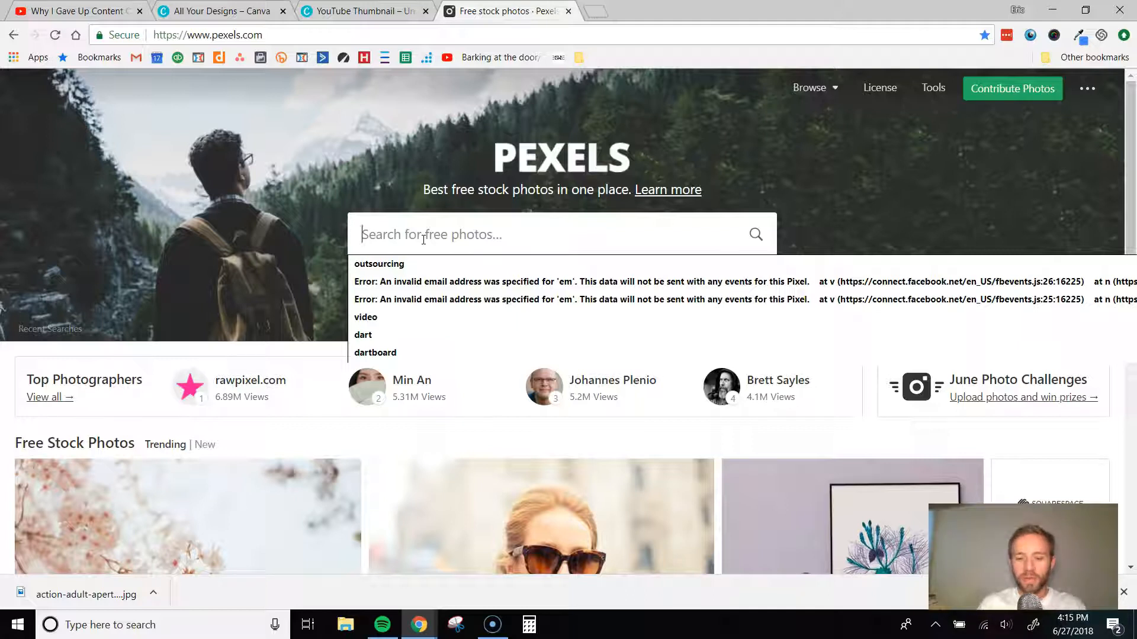
pyautogui.write('video')
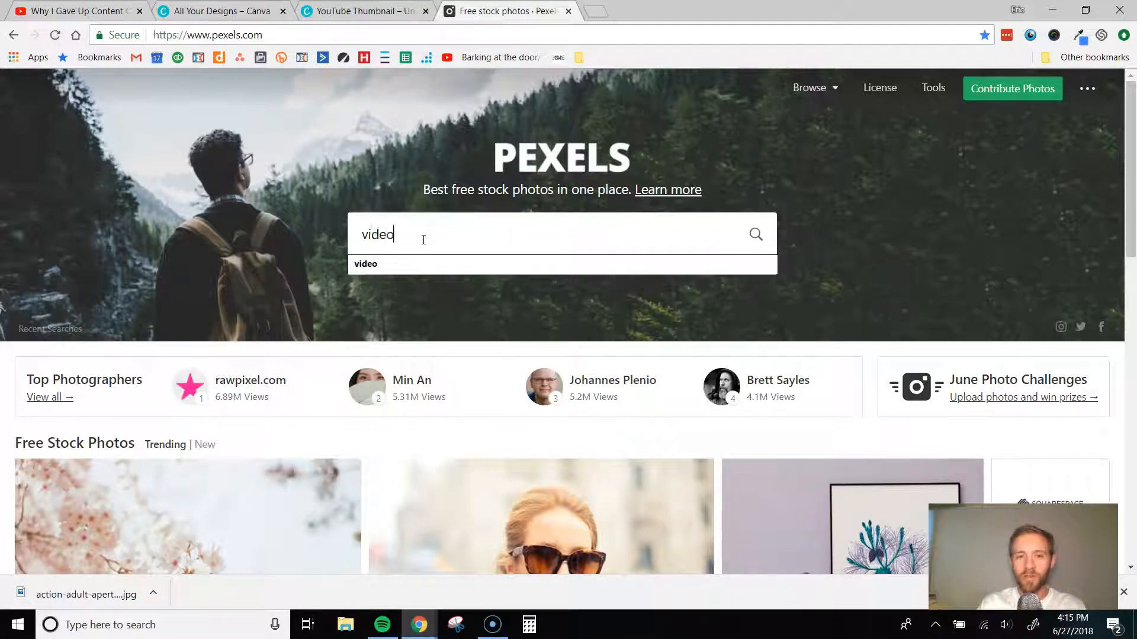
pyautogui.press('Return')
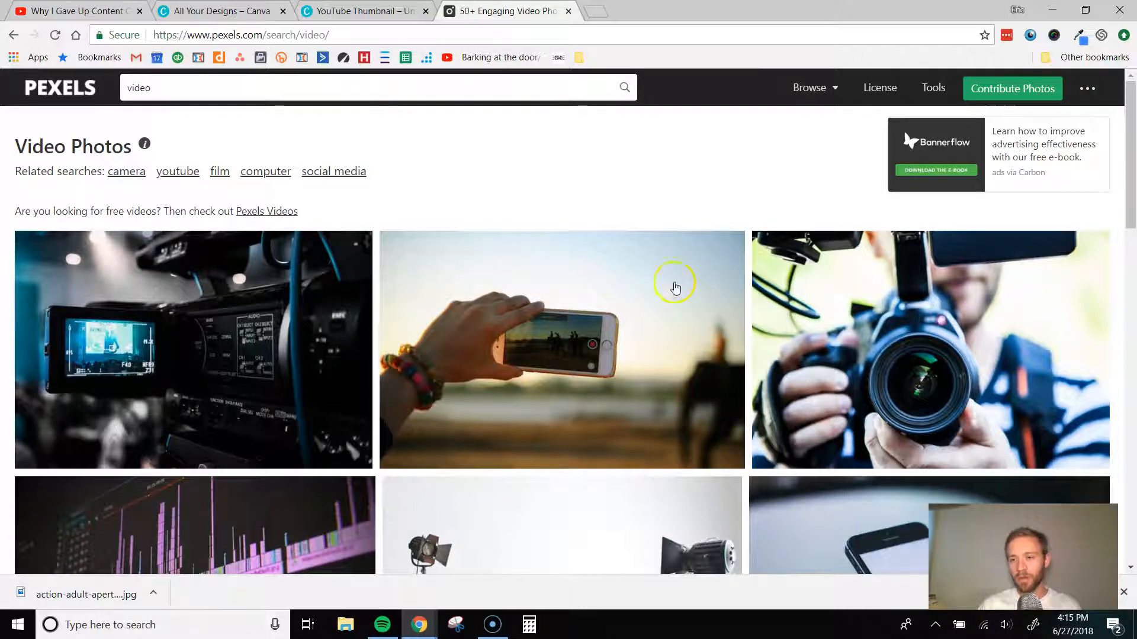
# - Browse the search results and download the free photo of the man pointing a camera lens at the viewer
pyautogui.scroll(-10, 900, 342)
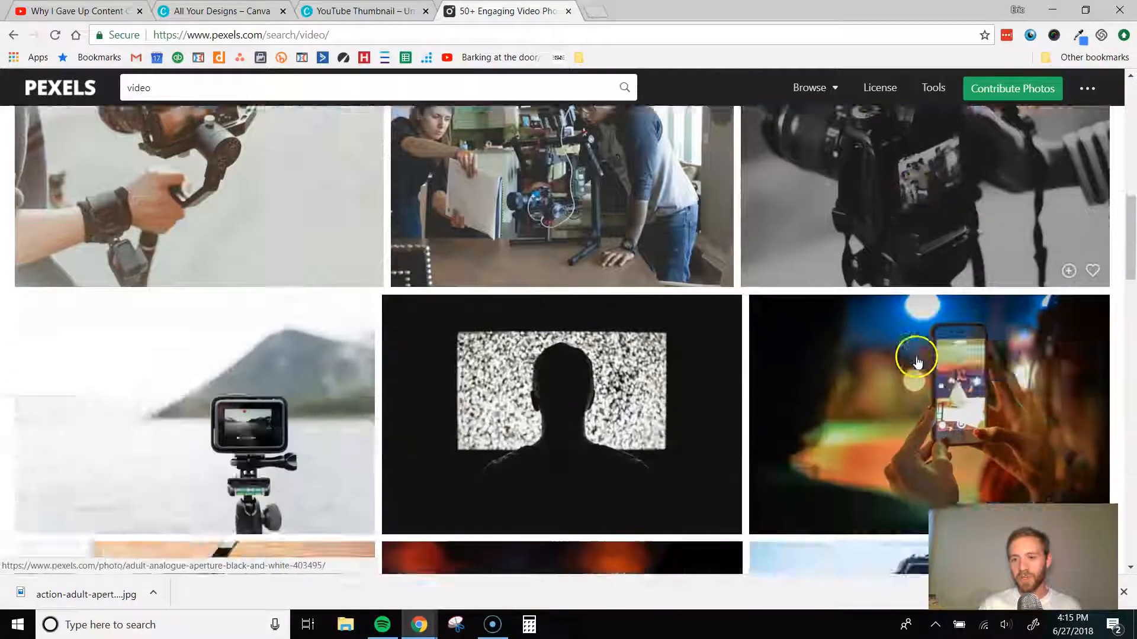
pyautogui.scroll(-3, 915, 360)
pyautogui.scroll(15, 909, 340)
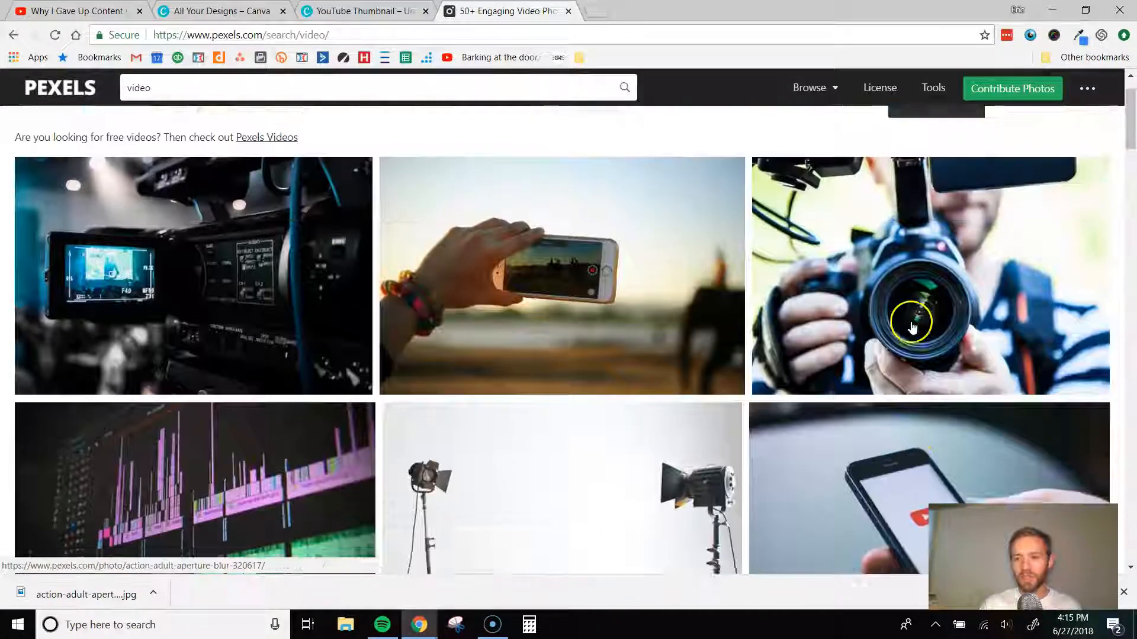
pyautogui.scroll(1, 911, 327)
pyautogui.click(910, 338)
pyautogui.click(952, 246)
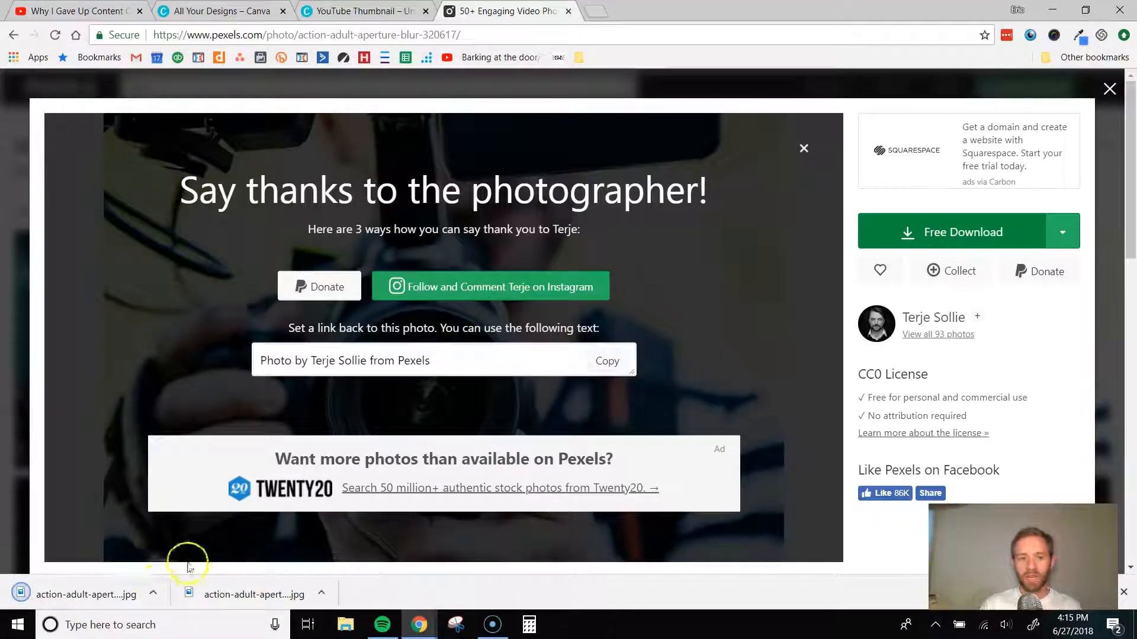
# - Switch back to the Canva thumbnail design and upload the image action-adult-aperture-320617 from the Desktop
pyautogui.click(379, 13)
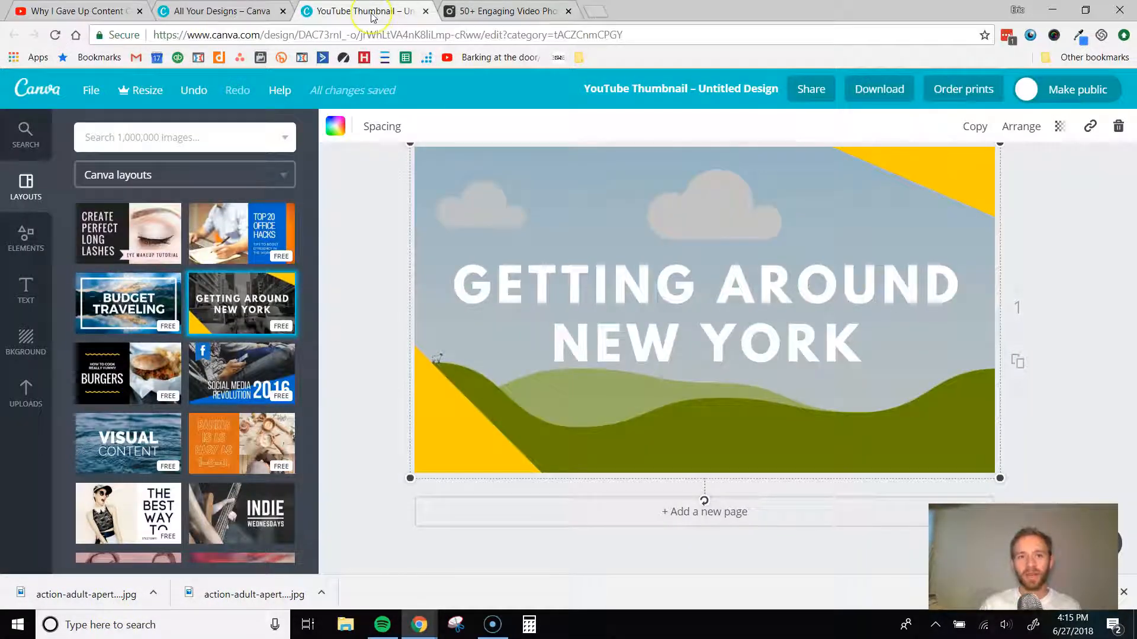
pyautogui.click(29, 396)
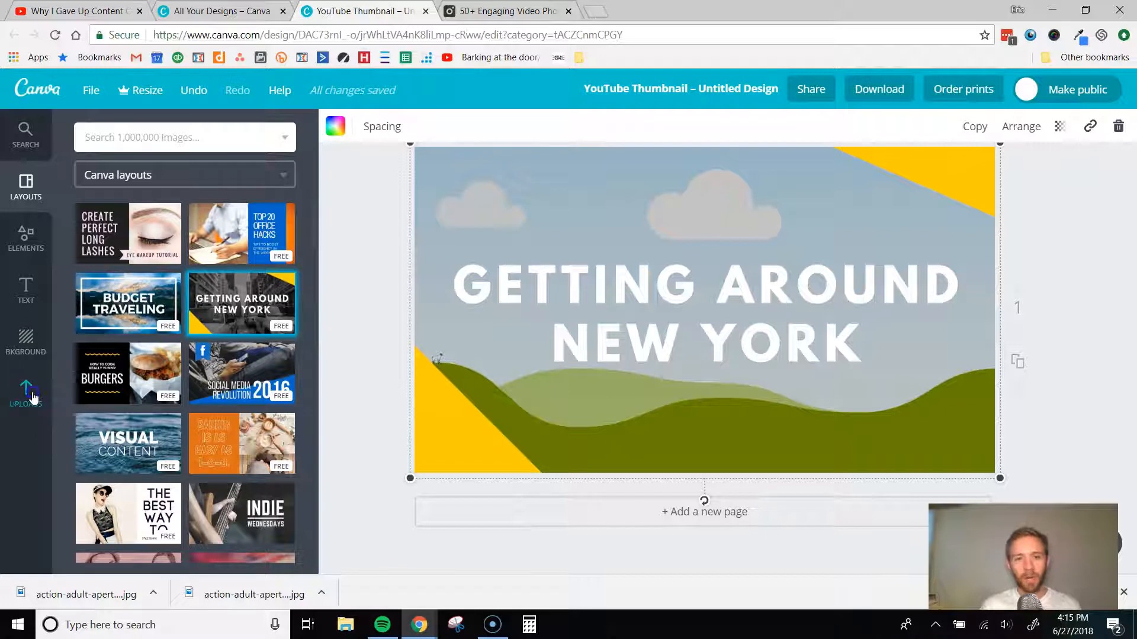
pyautogui.click(158, 347)
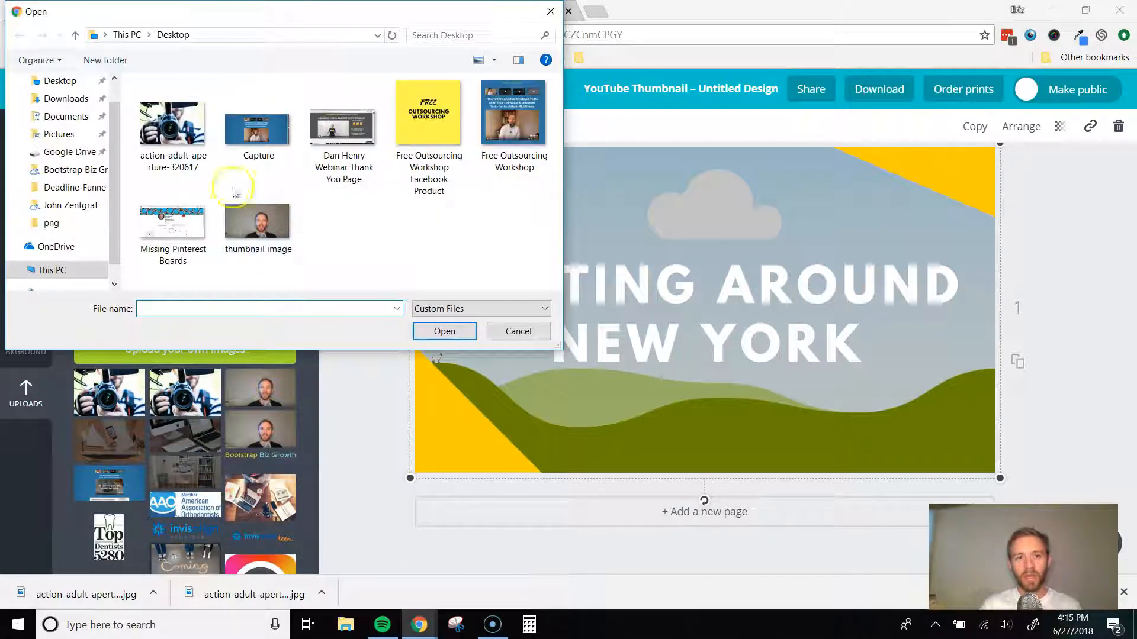
pyautogui.click(171, 127)
pyautogui.click(443, 332)
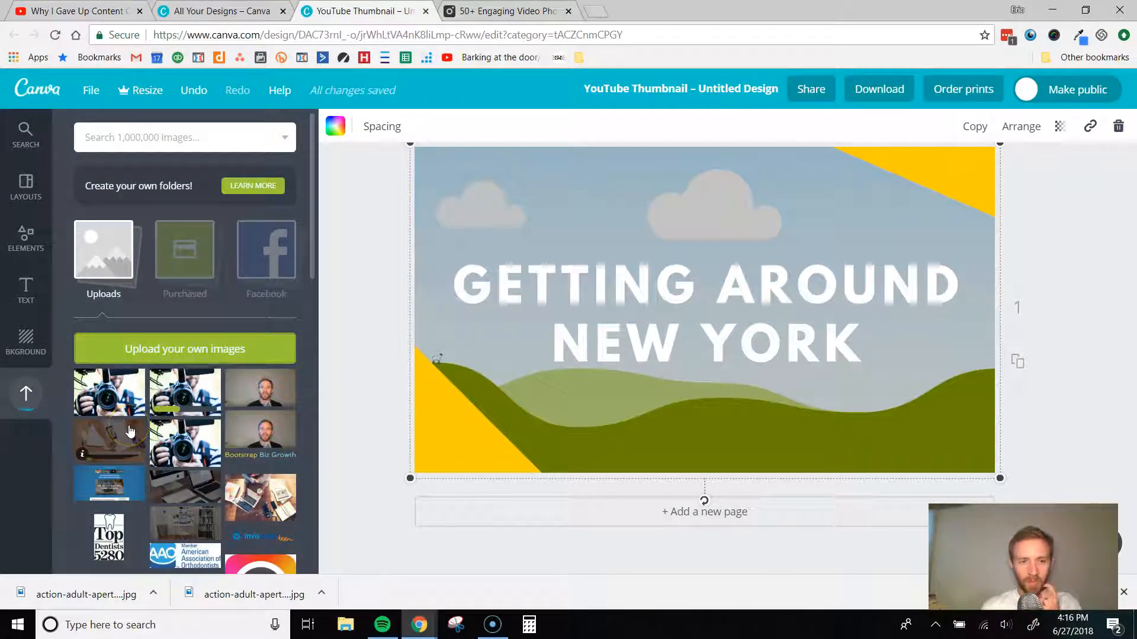
# - Place the uploaded camera photo in the thumbnail's background frame and set its transparency to 50
pyautogui.click(190, 389)
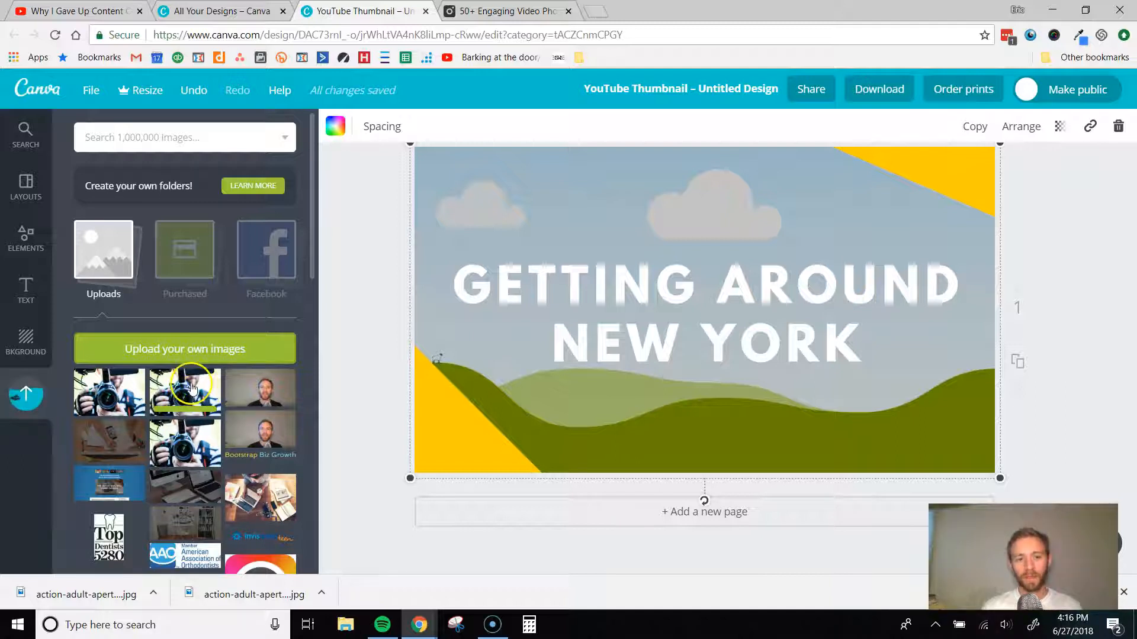
pyautogui.moveTo(190, 389); pyautogui.dragTo(705, 278)
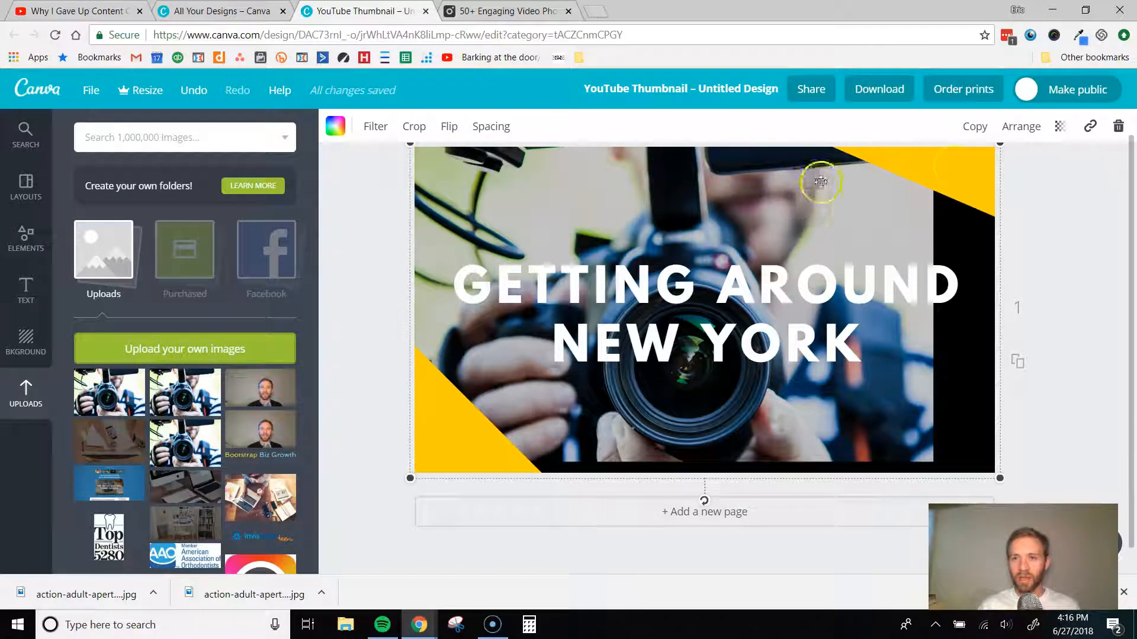
pyautogui.click(1061, 128)
pyautogui.moveTo(1011, 170); pyautogui.dragTo(984, 176)
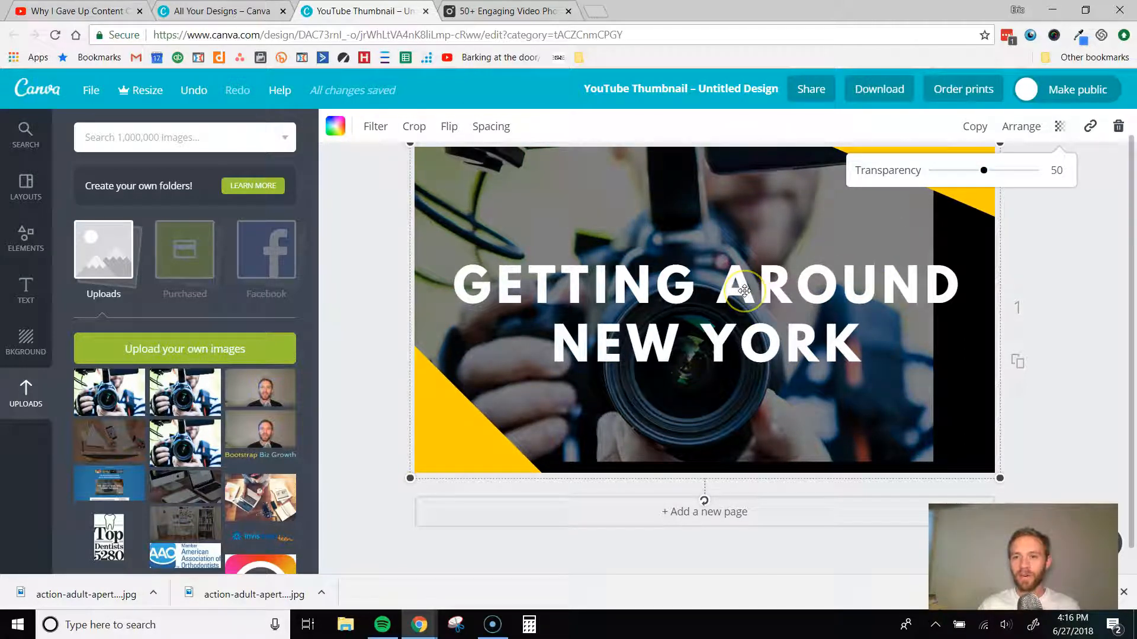
pyautogui.click(355, 314)
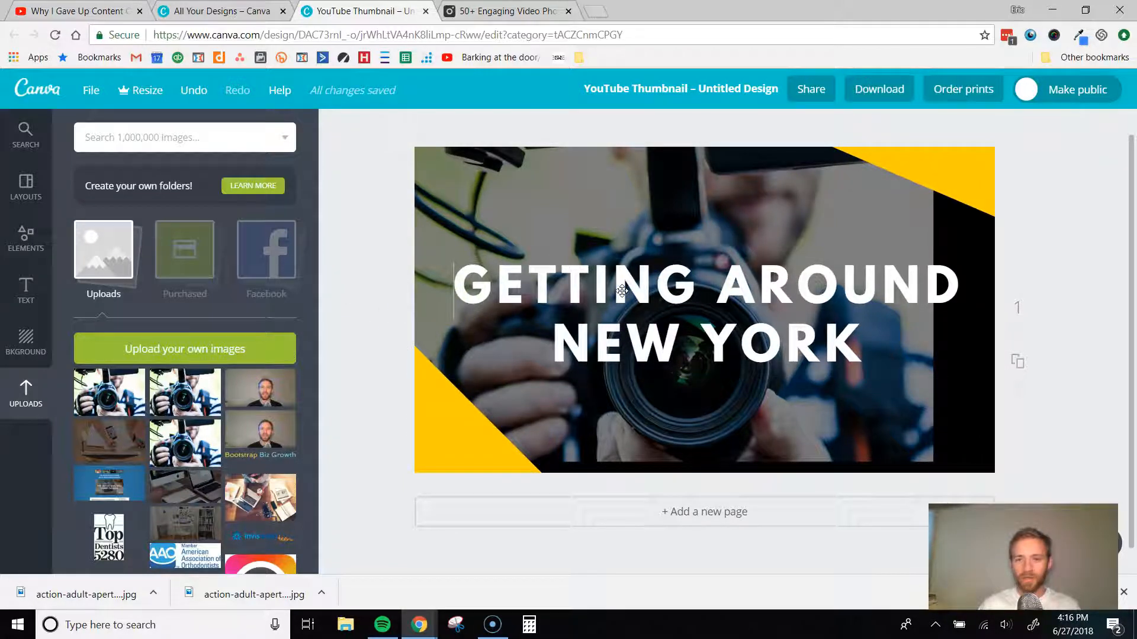
# - Replace the whole "Getting Around New York" headline with "HOW TO CREATE A YOUTUBE THUMBNAIL IMAGE"
pyautogui.tripleClick(622, 291)
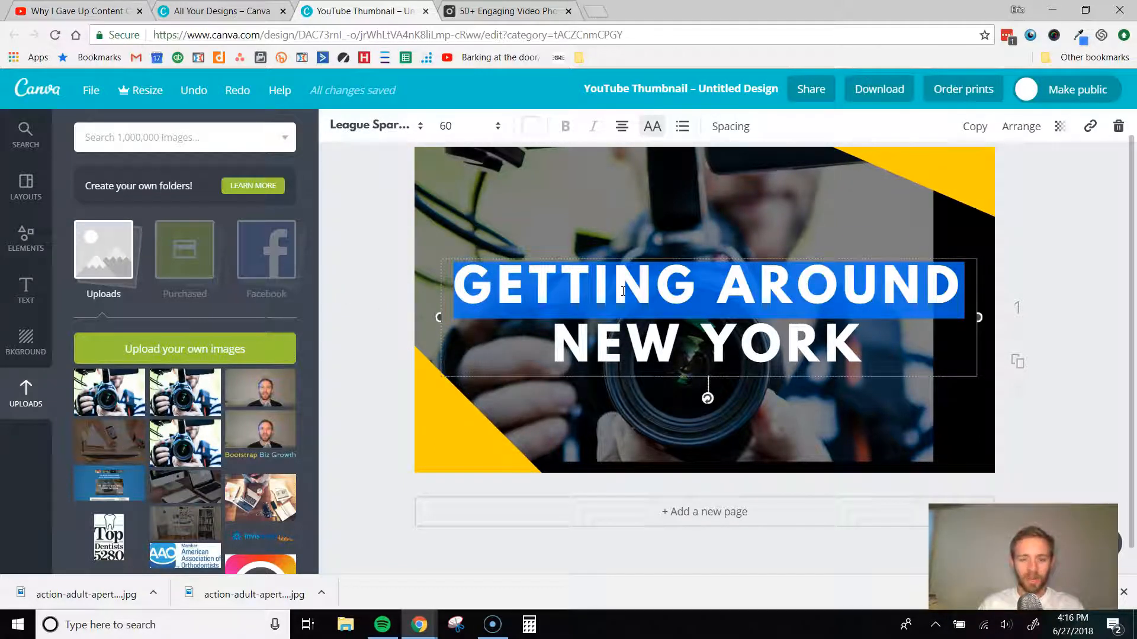
pyautogui.hotkey('ctrl', 'a')
pyautogui.write('HOW')
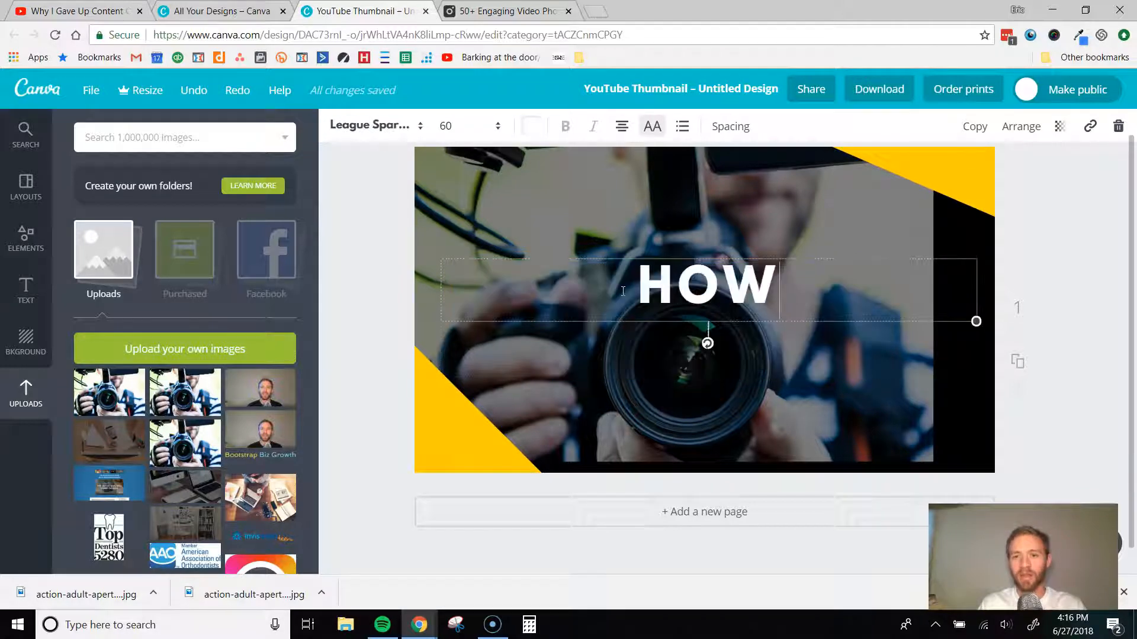
pyautogui.write(' TO CREATE A')
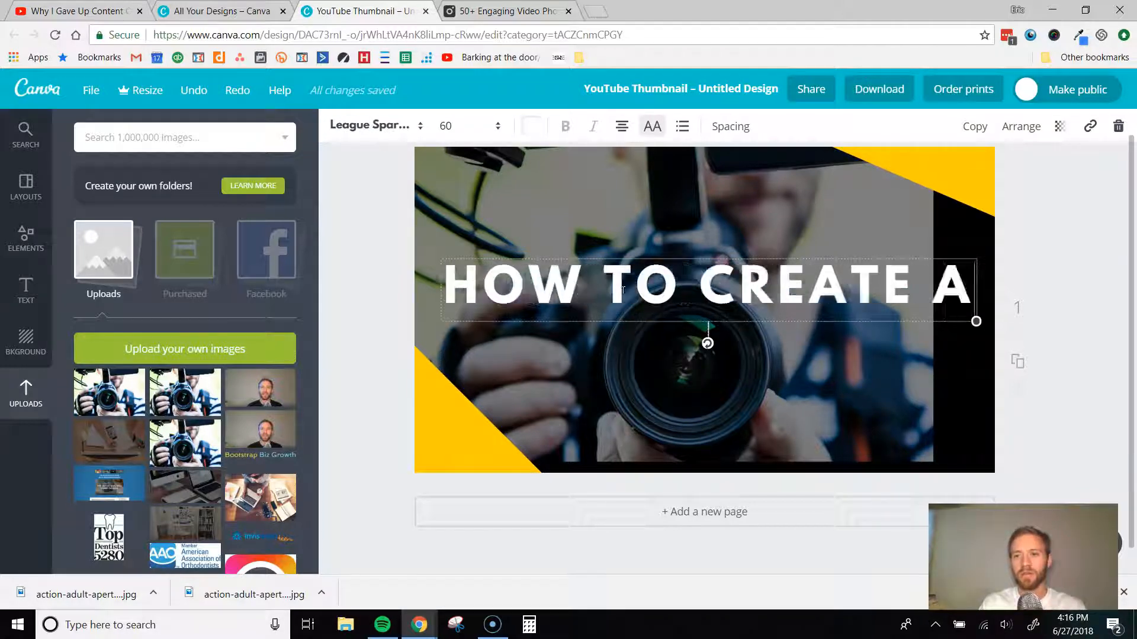
pyautogui.write(' YOUTUBE T')
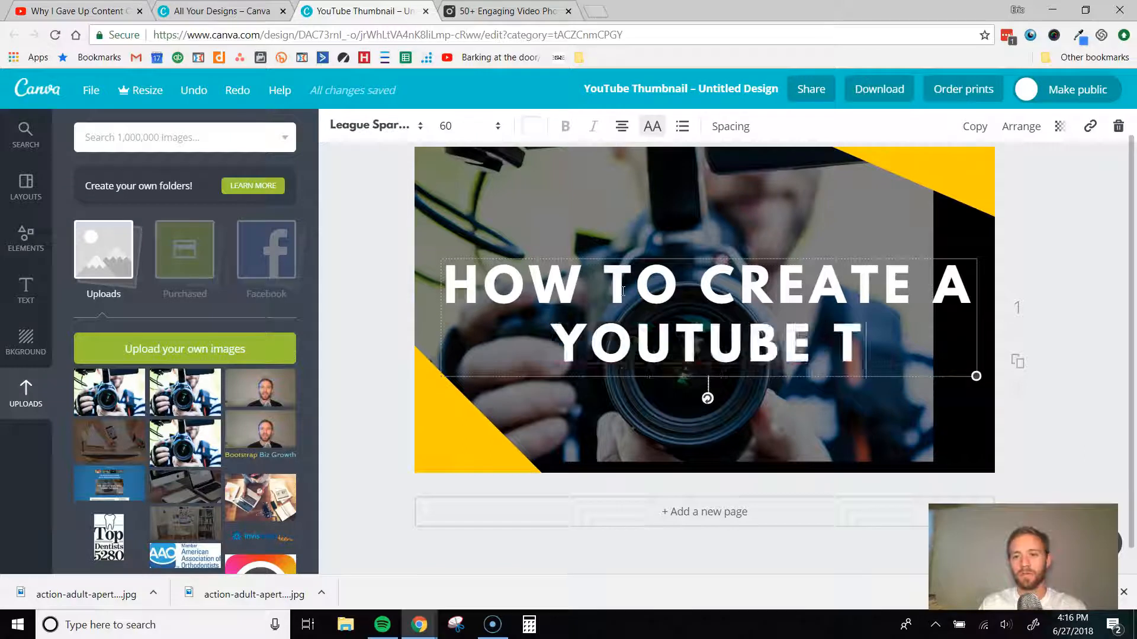
pyautogui.write('HUMBNAIL IMAGE')
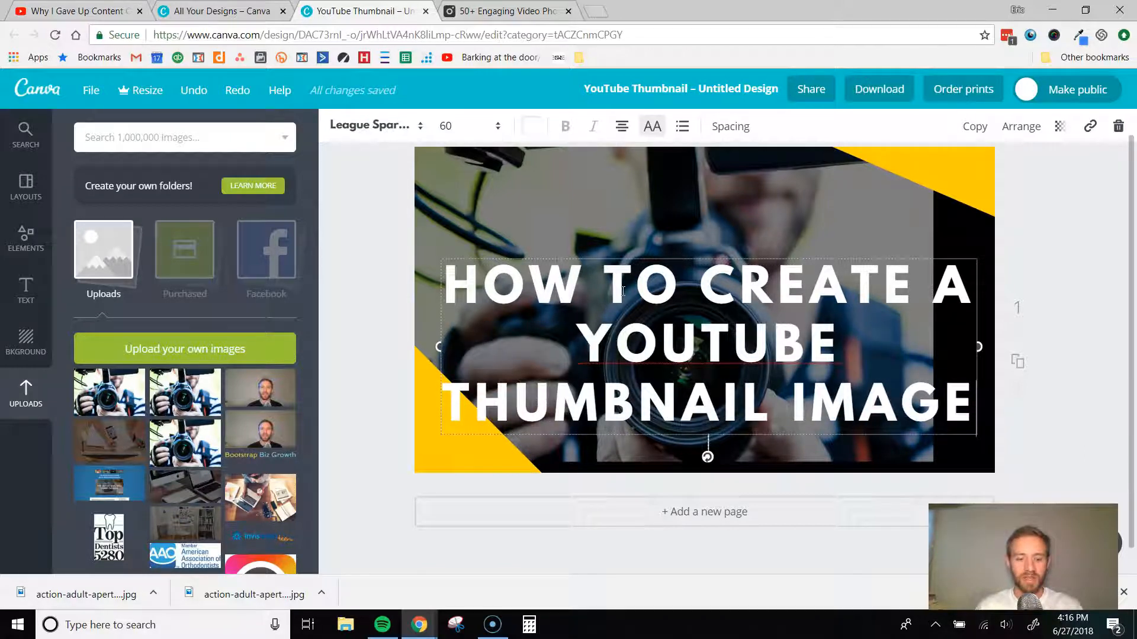
# - Set the entire headline's font size to 48 and narrow its text box from the left side so it wraps onto four lines
pyautogui.hotkey('ctrl', 'a')
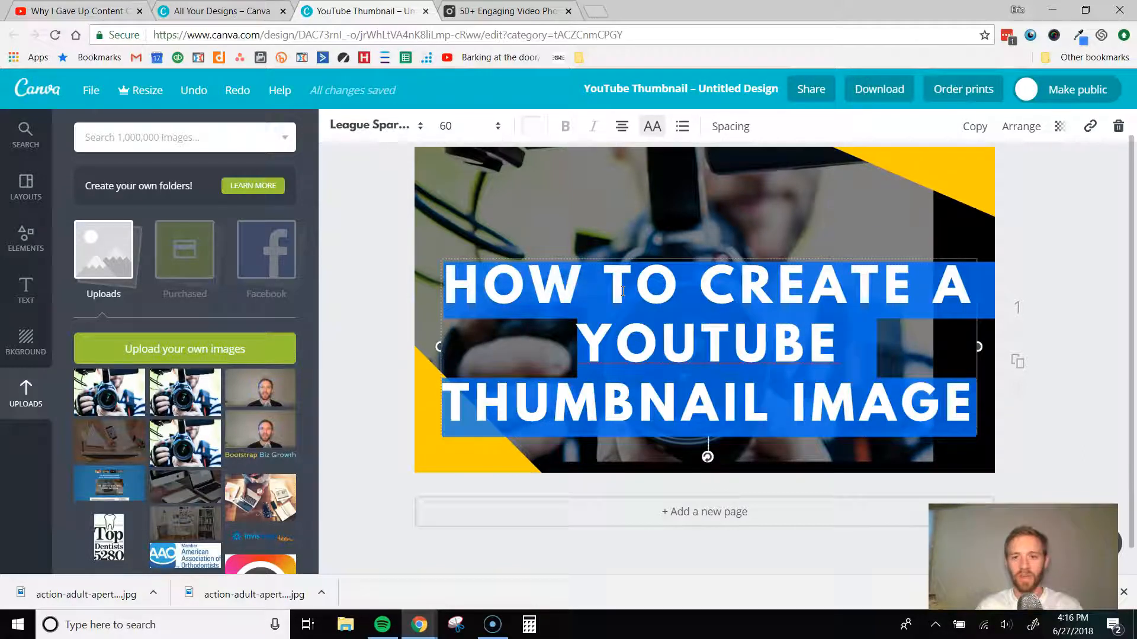
pyautogui.click(498, 126)
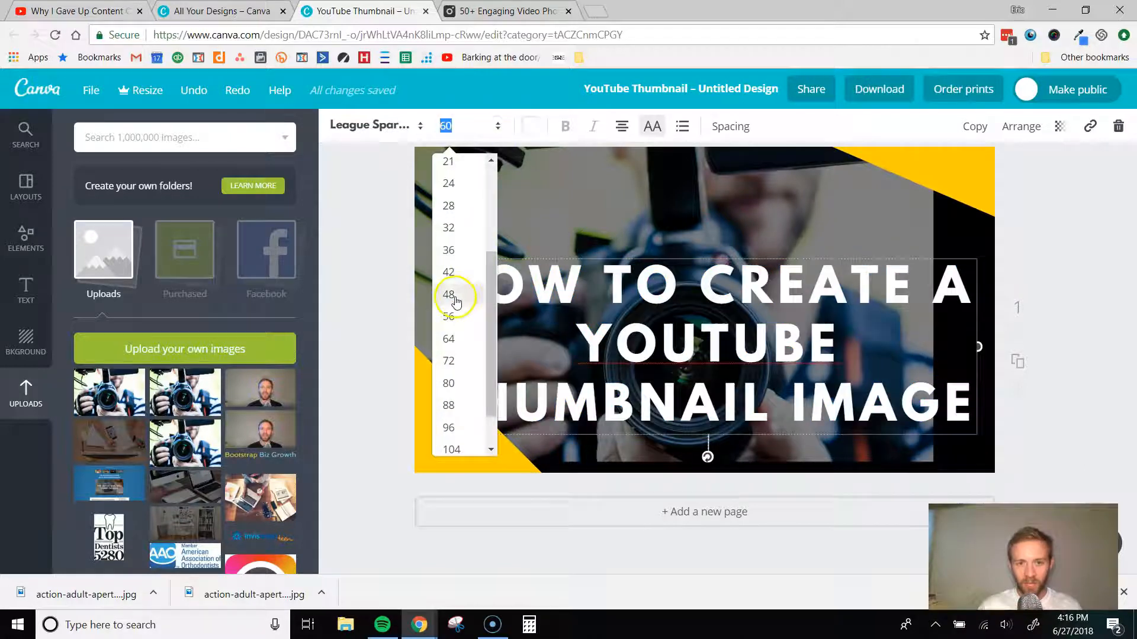
pyautogui.click(455, 300)
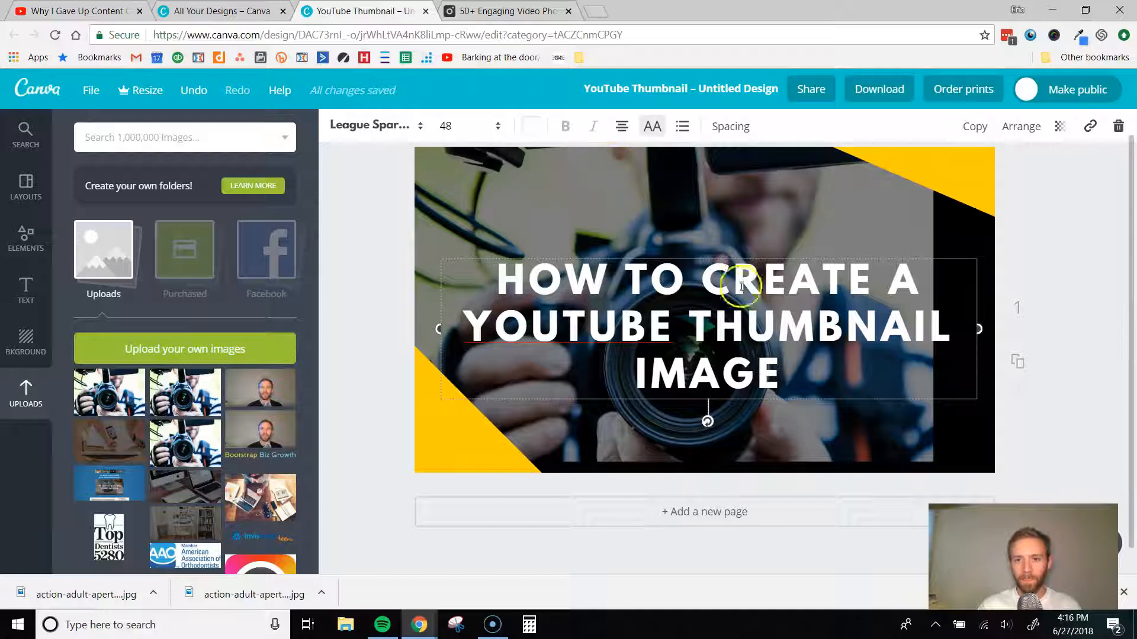
pyautogui.moveTo(439, 331); pyautogui.dragTo(570, 321)
pyautogui.click(647, 320)
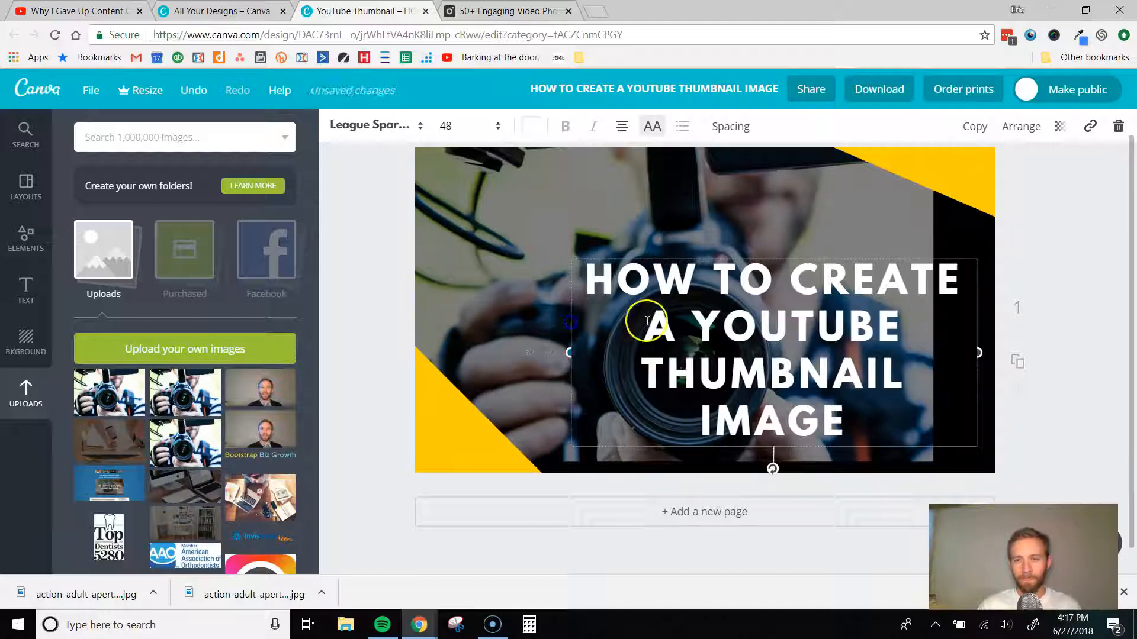
# - Move the headline text box up and centre it horizontally on the thumbnail
pyautogui.moveTo(837, 246); pyautogui.dragTo(743, 193)
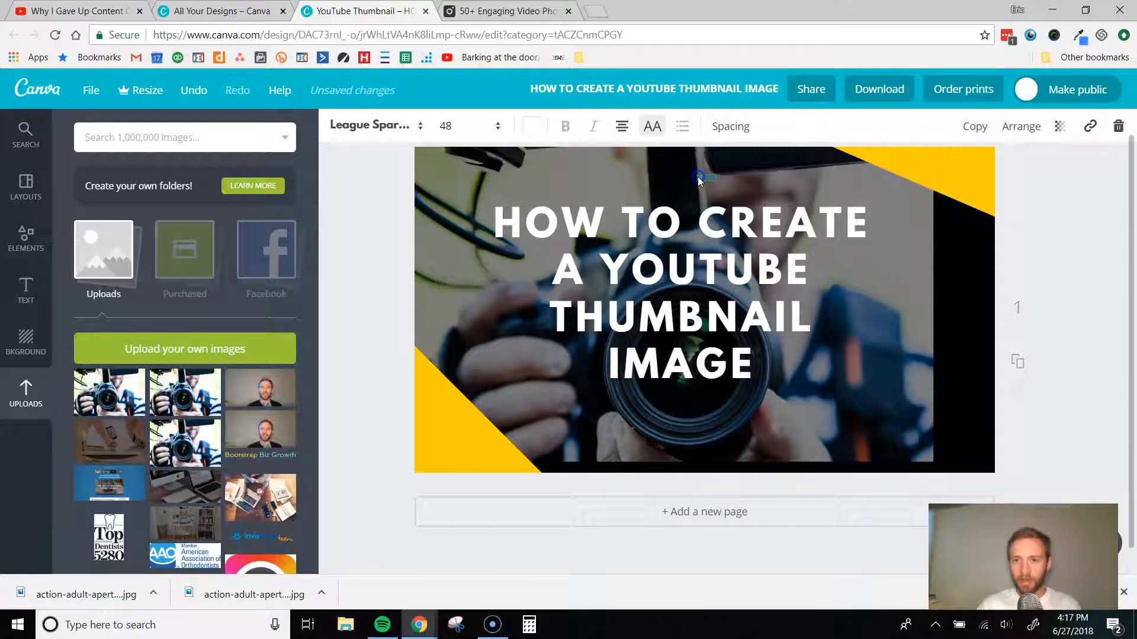
pyautogui.click(699, 177)
pyautogui.click(694, 196)
pyautogui.moveTo(699, 196); pyautogui.dragTo(720, 195)
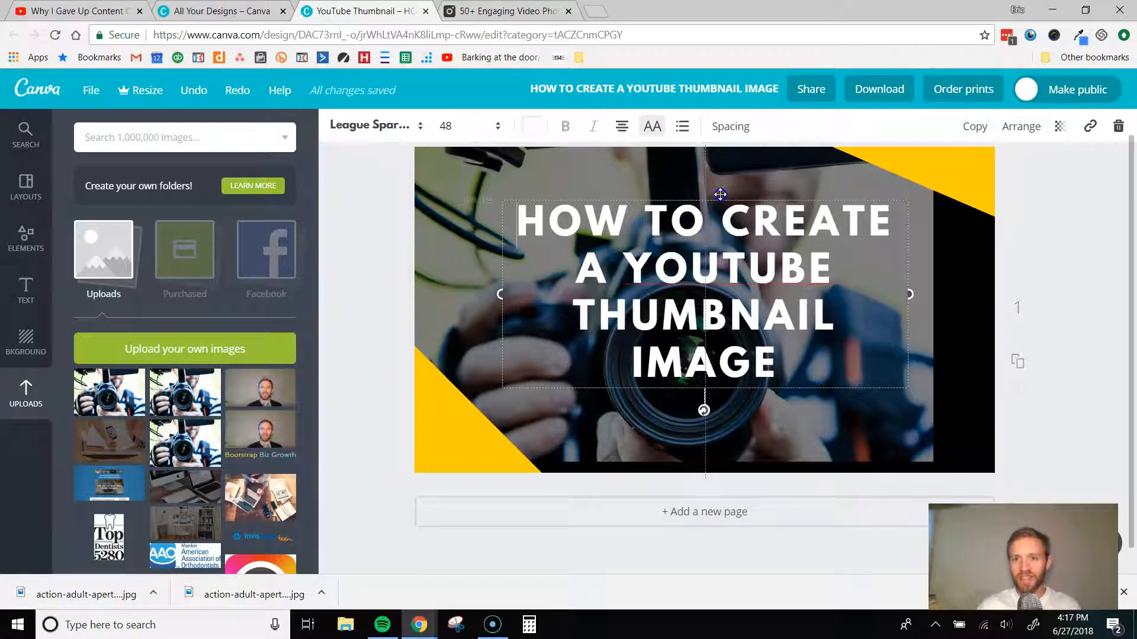
# - Set the whole headline's font size to 56 and move it up so it is centred vertically on the thumbnail
pyautogui.tripleClick(717, 266)
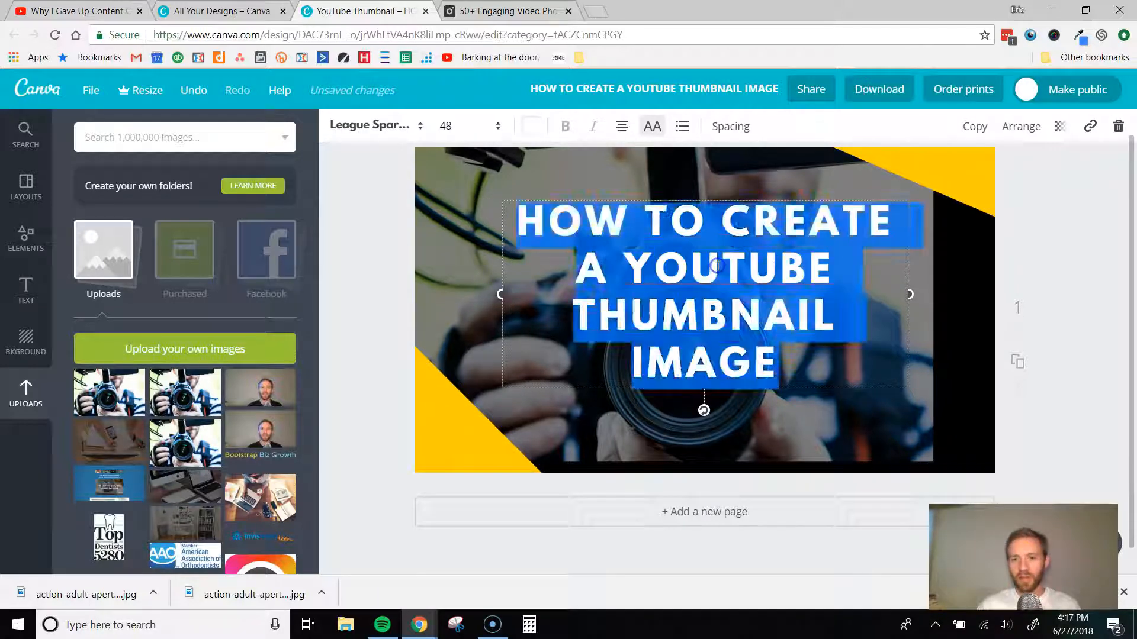
pyautogui.click(461, 133)
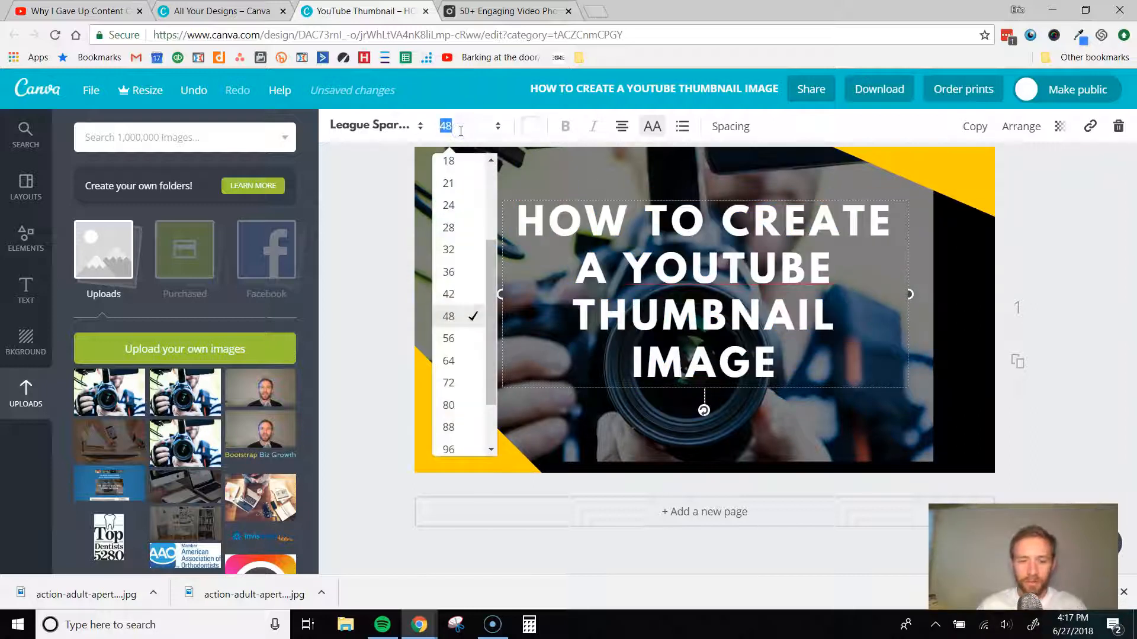
pyautogui.press('Return')
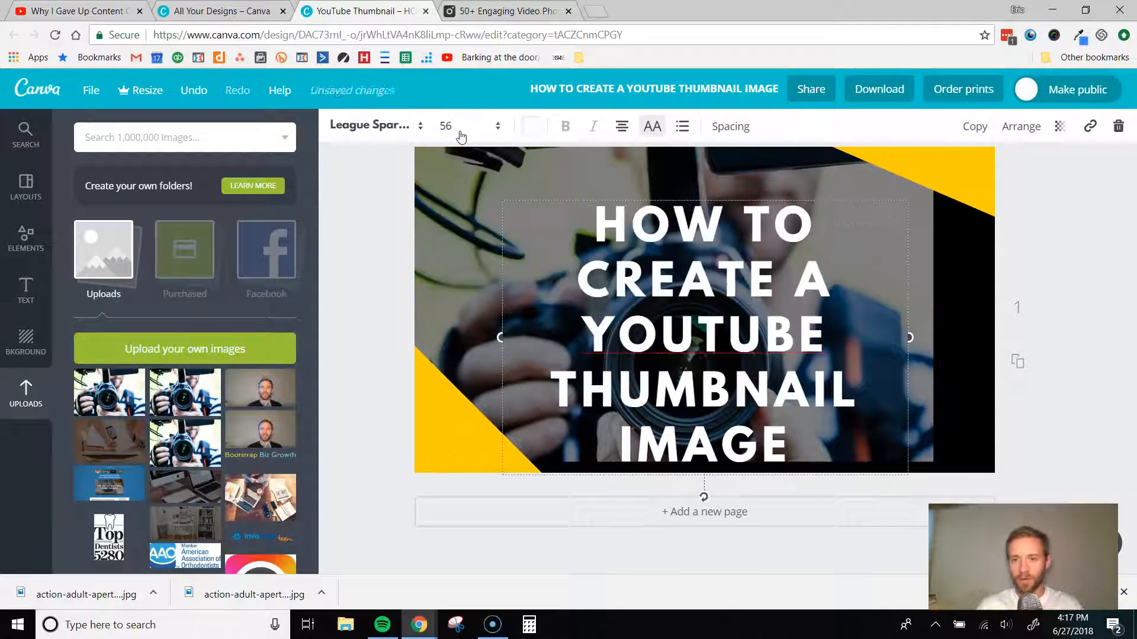
pyautogui.moveTo(830, 190); pyautogui.dragTo(829, 162)
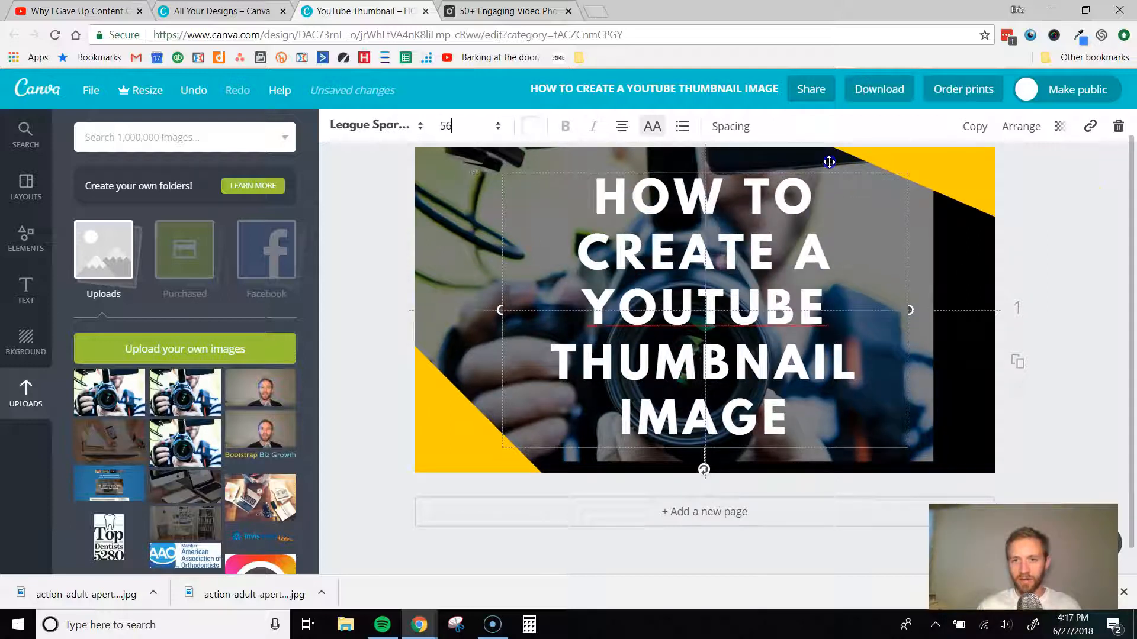
pyautogui.click(1074, 259)
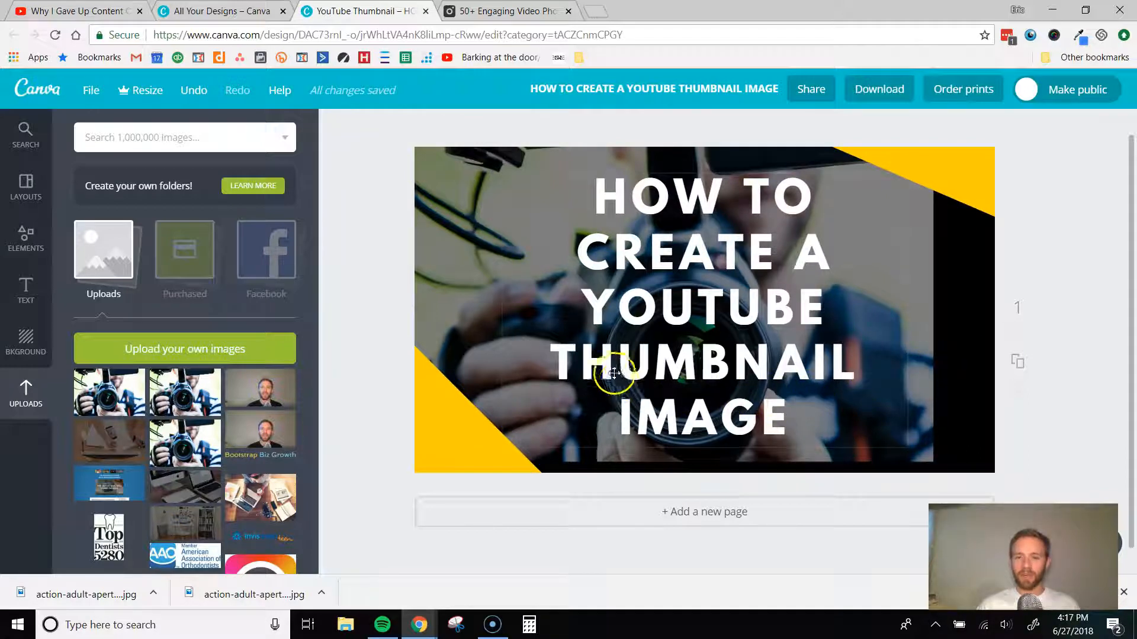
# - Recolour the yellow triangle in the thumbnail's lower-left corner to the default palette's bright blue and open the custom colour picker
pyautogui.click(436, 440)
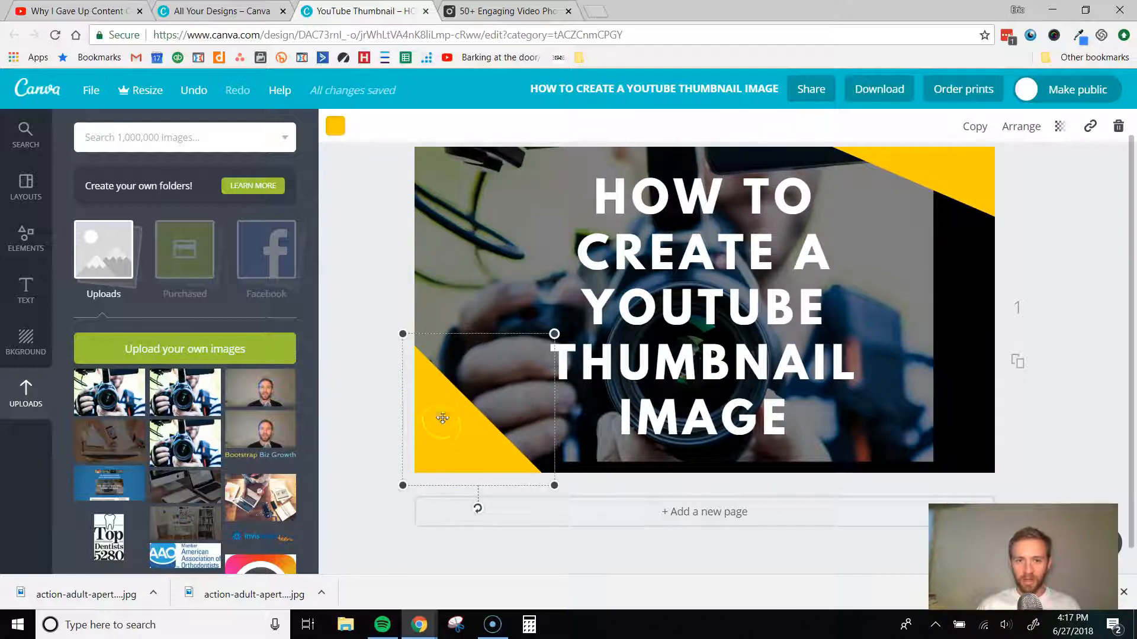
pyautogui.click(333, 124)
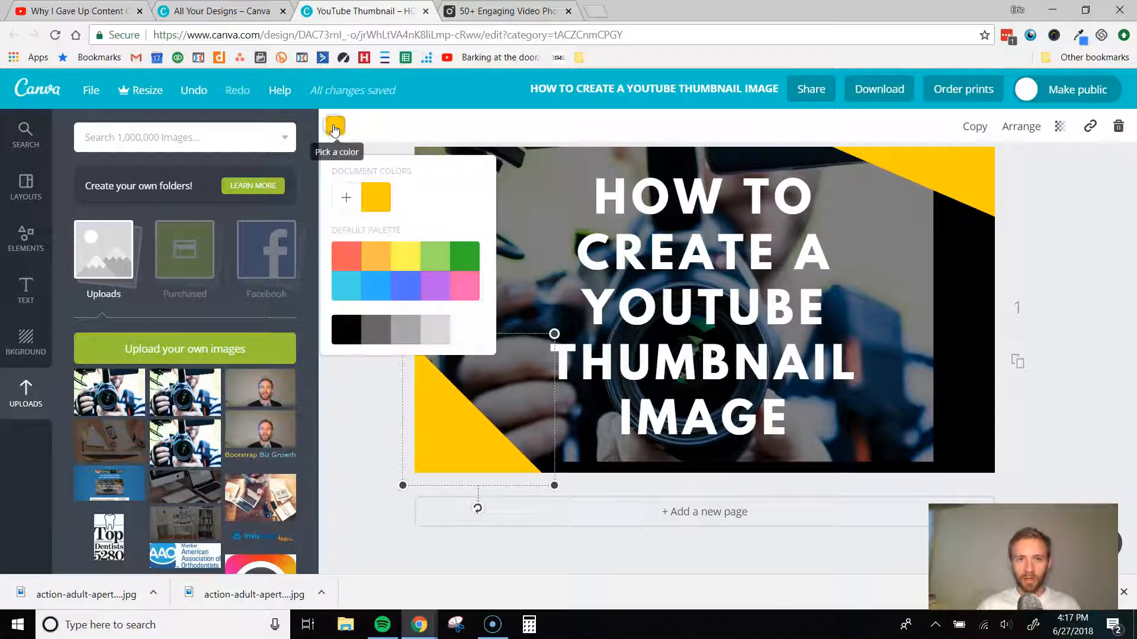
pyautogui.click(391, 291)
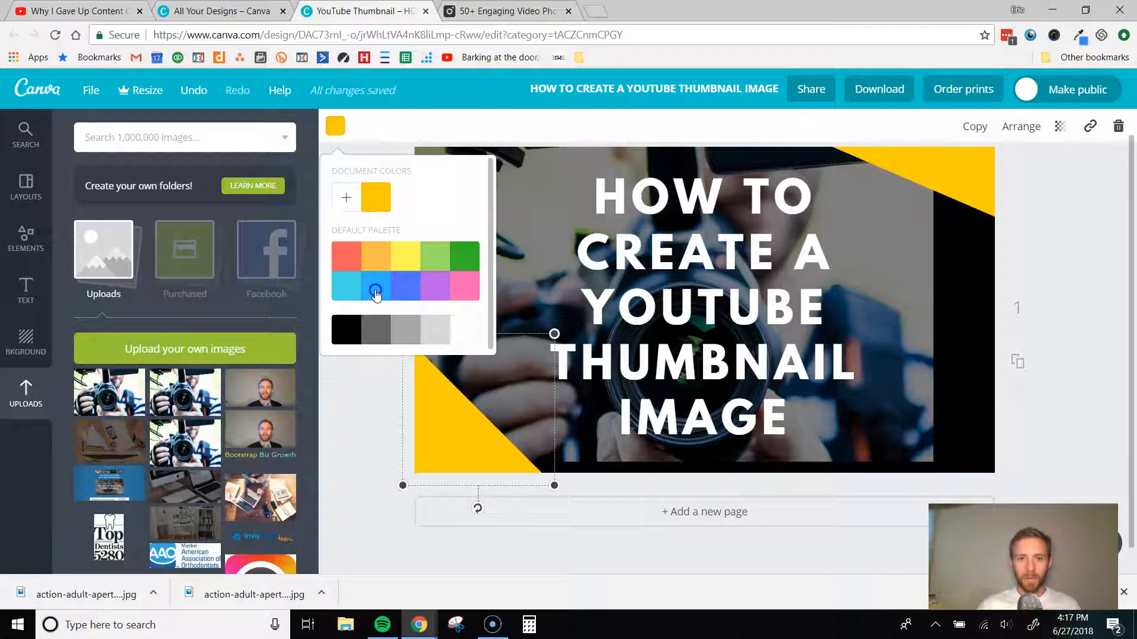
pyautogui.click(375, 292)
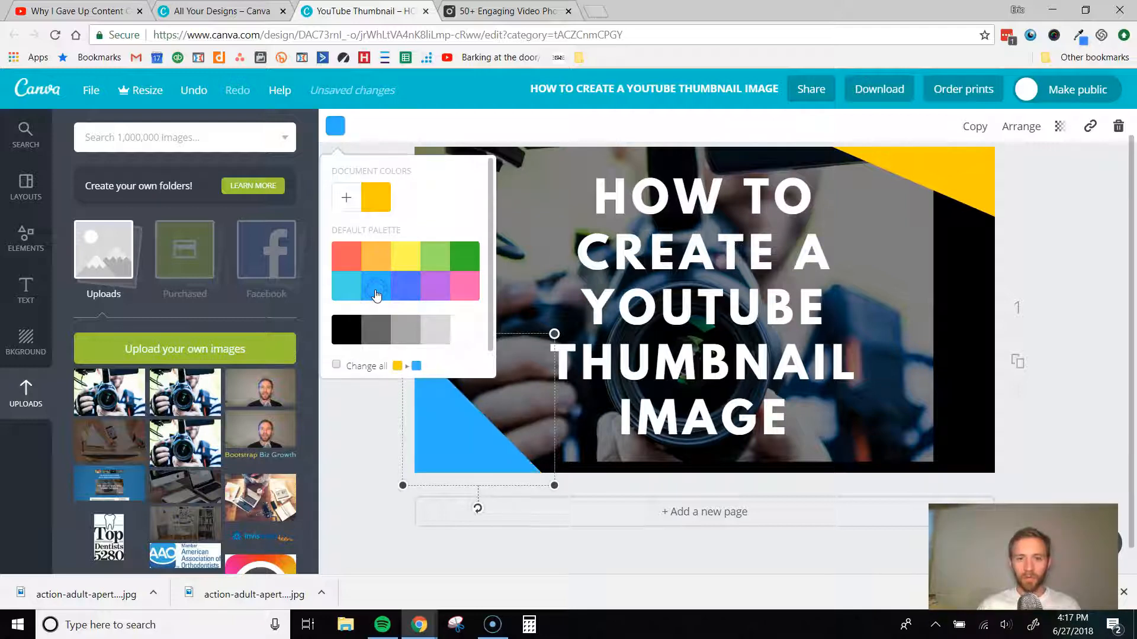
pyautogui.click(341, 195)
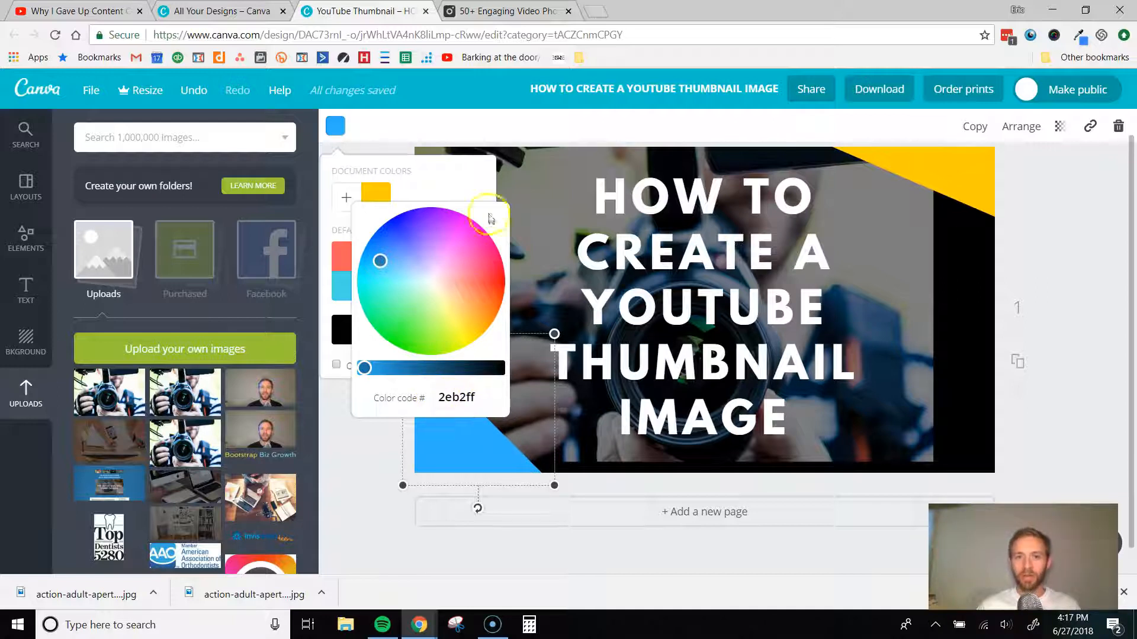
# - Recolour the yellow triangle in the thumbnail's upper-right corner to the same bright blue from the default palette
pyautogui.click(936, 151)
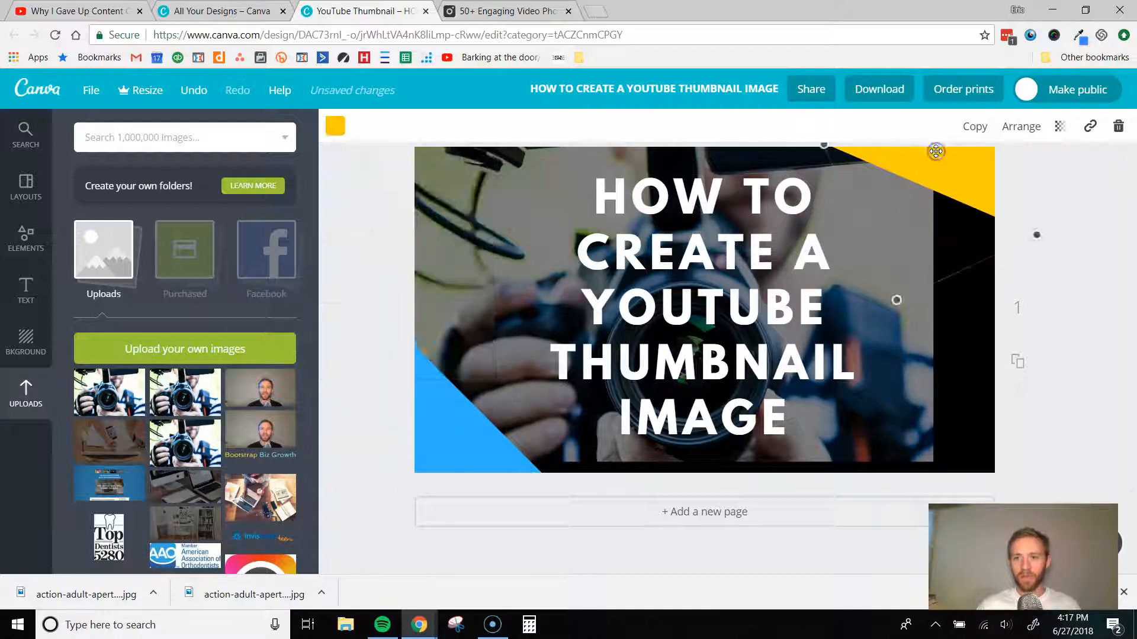
pyautogui.click(335, 125)
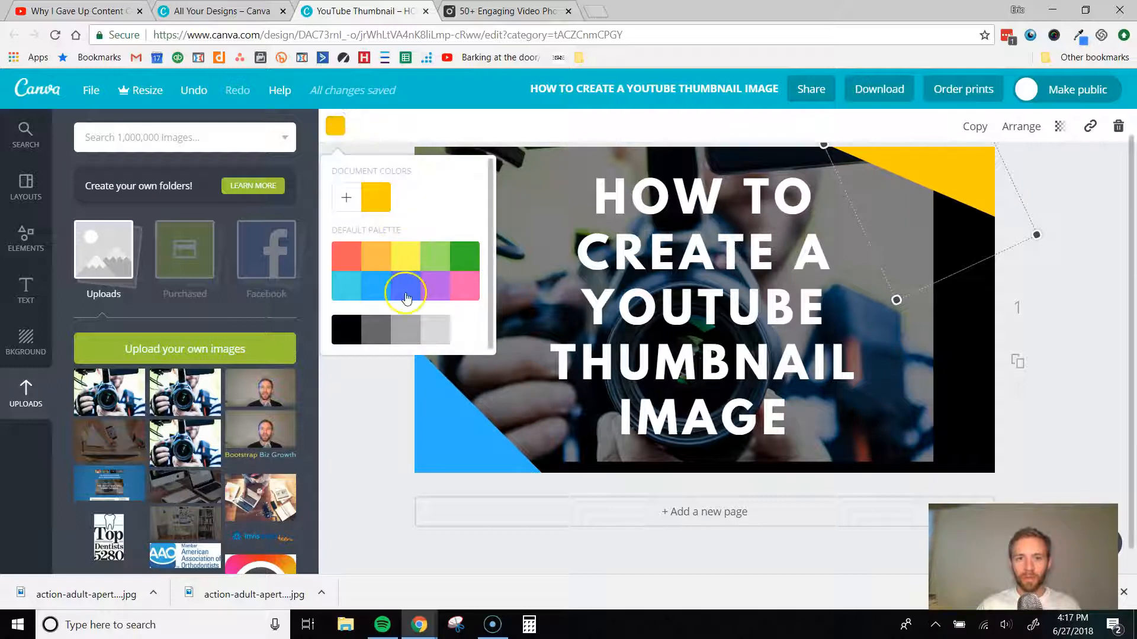
pyautogui.click(377, 289)
pyautogui.click(657, 487)
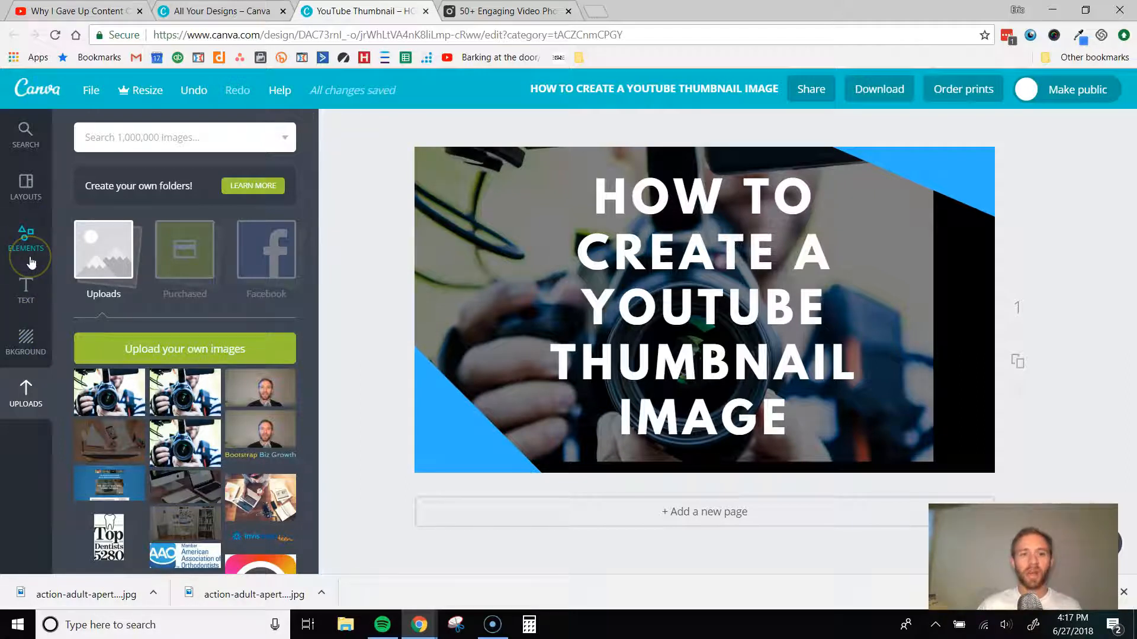
# - Add a free circular frame with a thin white border, shrink it and place it in the thumbnail's upper-left corner
pyautogui.click(26, 246)
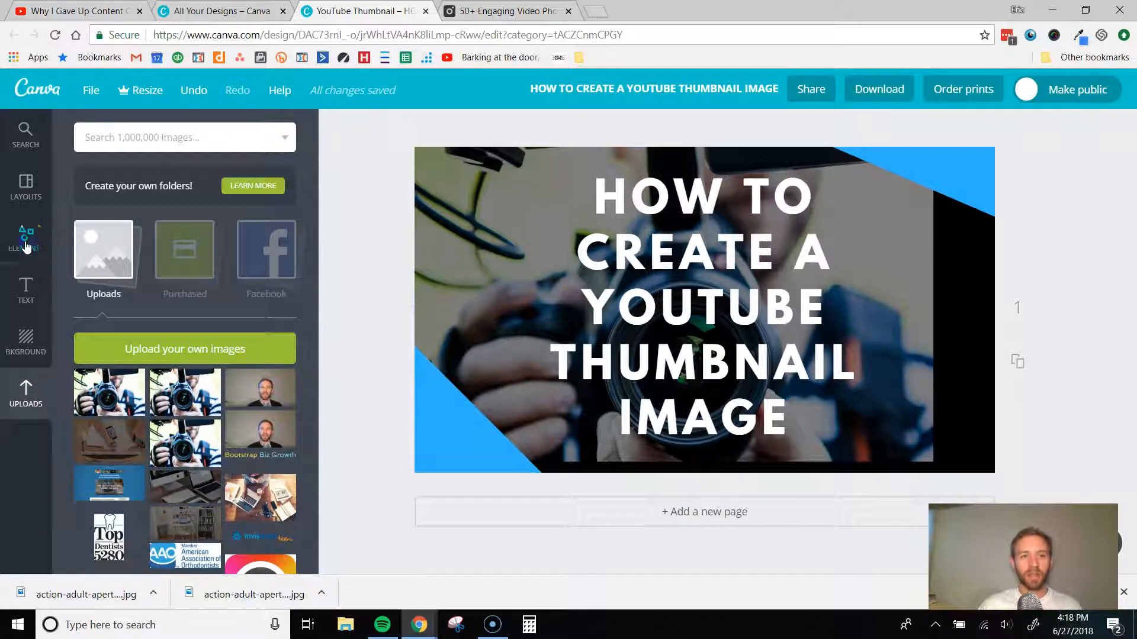
pyautogui.click(265, 211)
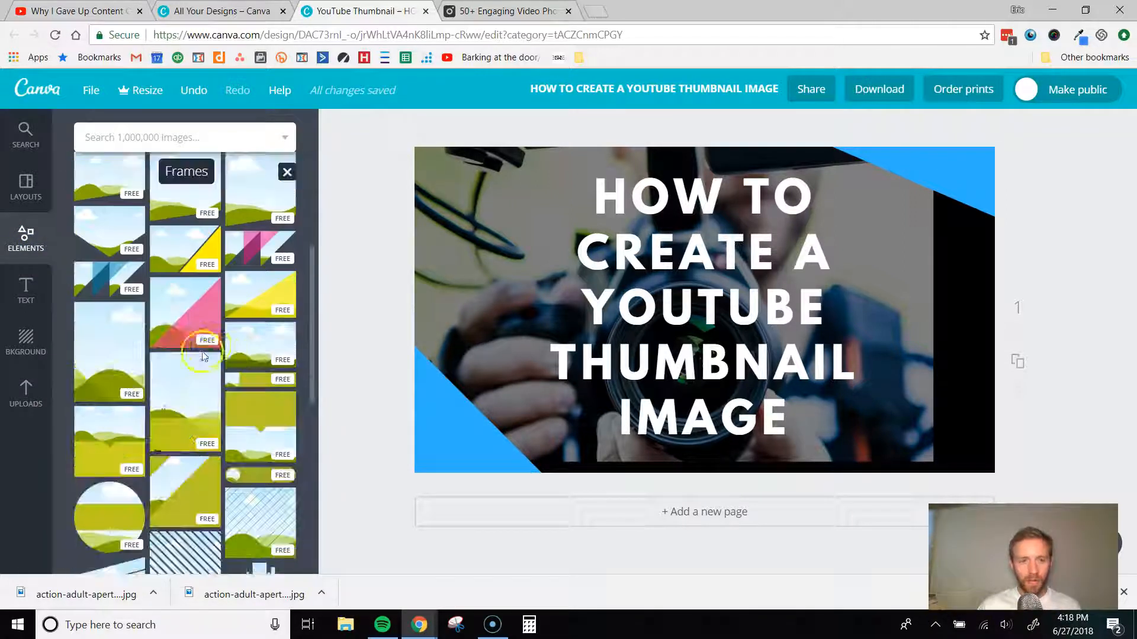
pyautogui.scroll(-14, 204, 354)
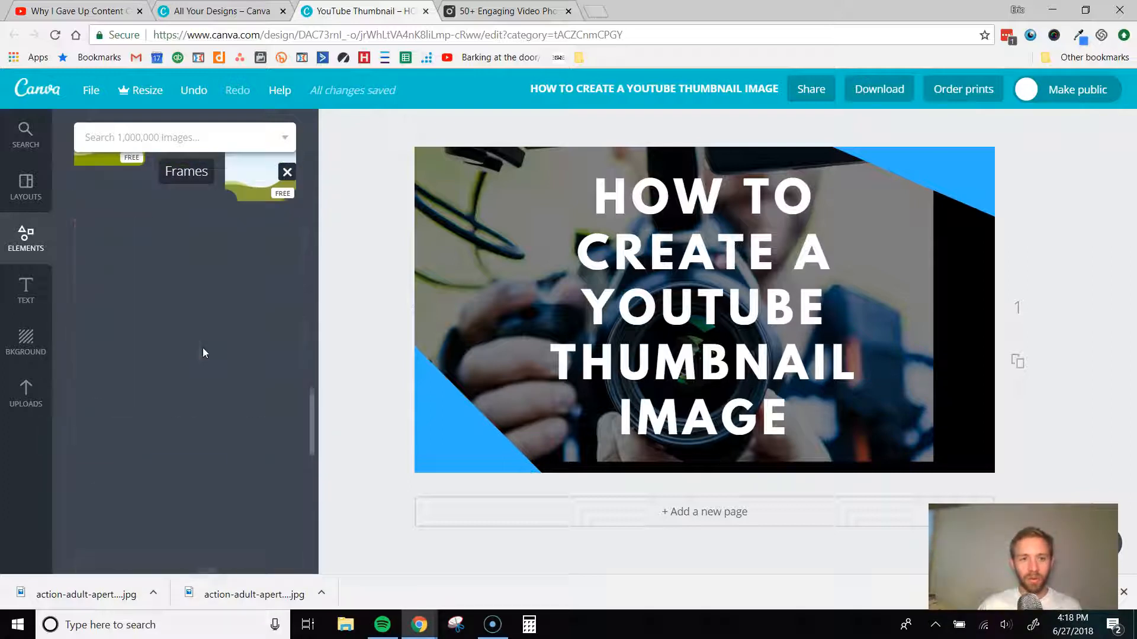
pyautogui.scroll(-3, 204, 354)
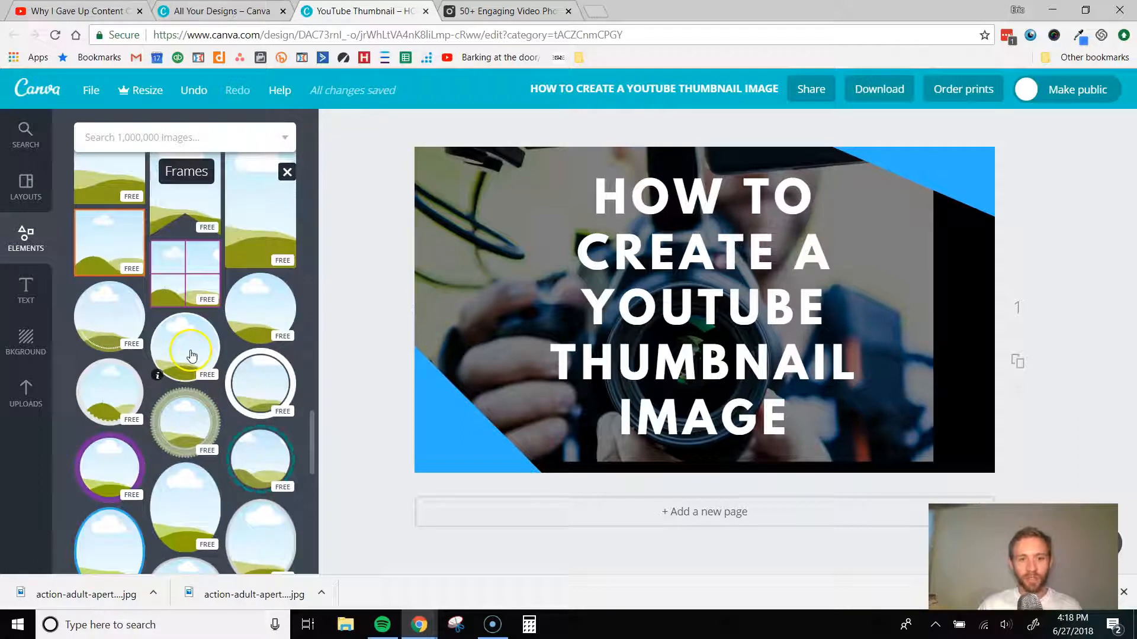
pyautogui.moveTo(179, 347); pyautogui.dragTo(511, 263)
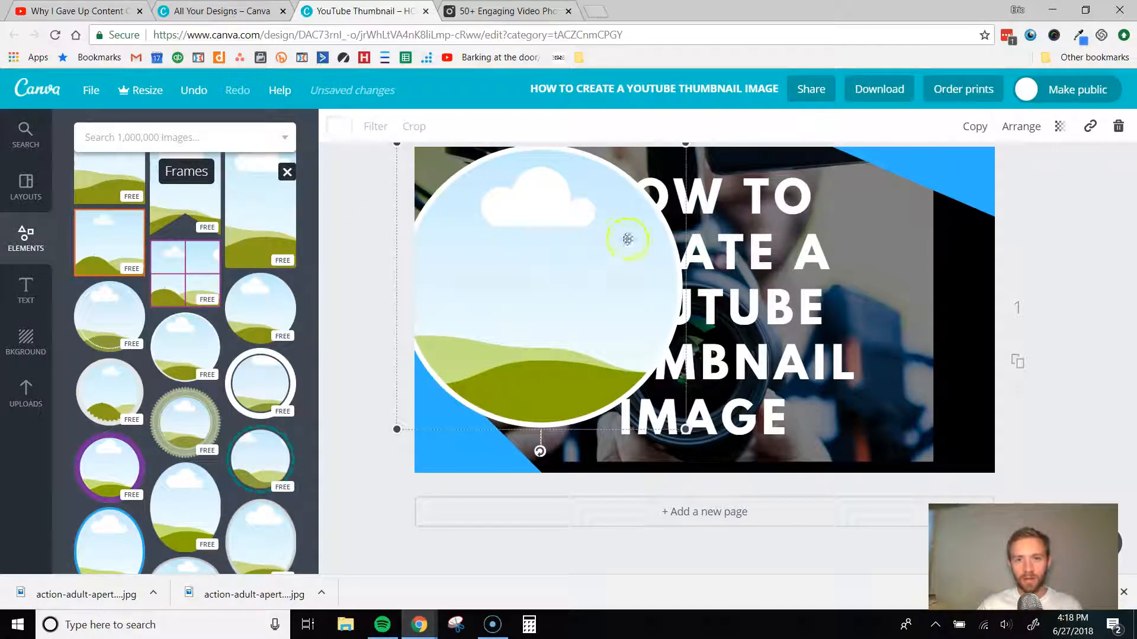
pyautogui.moveTo(669, 156); pyautogui.dragTo(469, 292)
pyautogui.click(454, 364)
pyautogui.moveTo(454, 364); pyautogui.dragTo(479, 198)
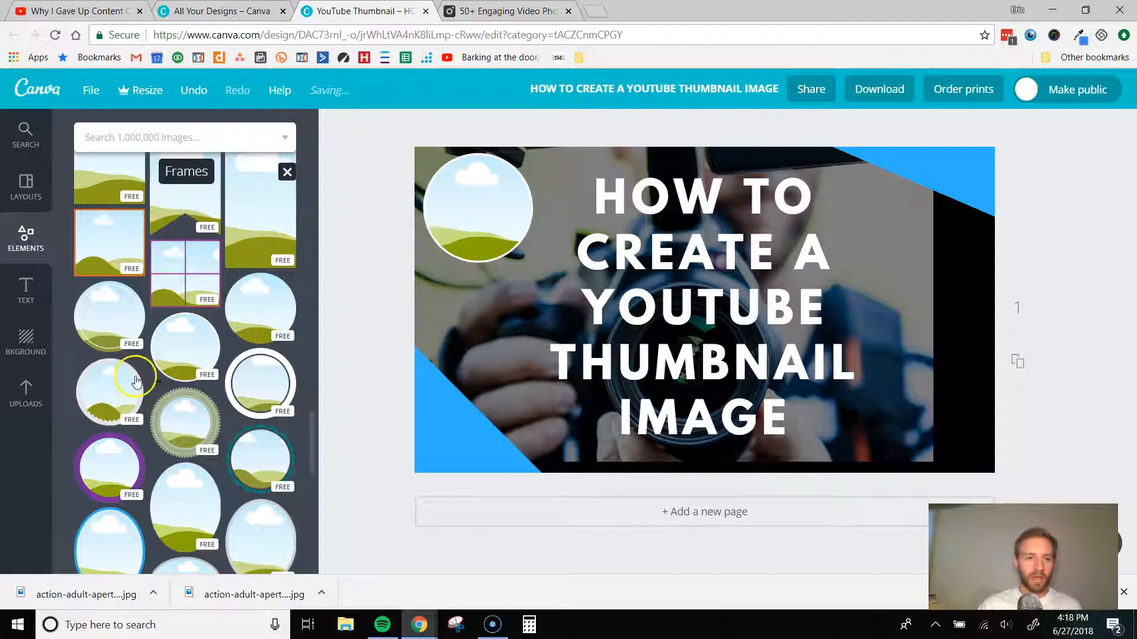
# - Fill the circular frame with the uploaded portrait photo of the man in the blue shirt
pyautogui.click(23, 394)
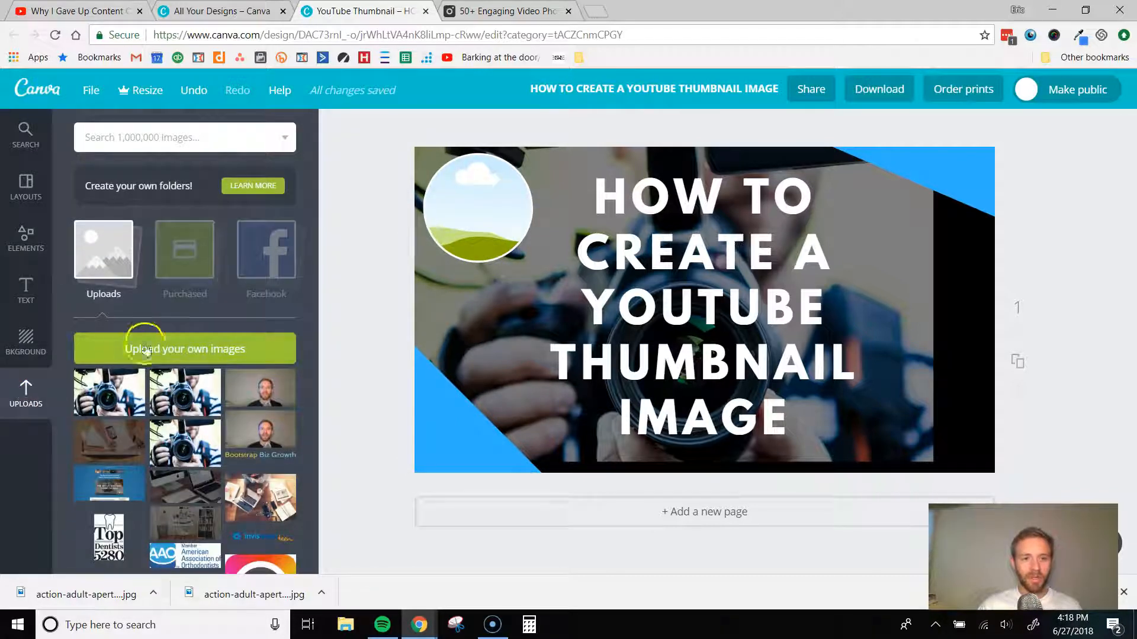
pyautogui.scroll(-12, 190, 361)
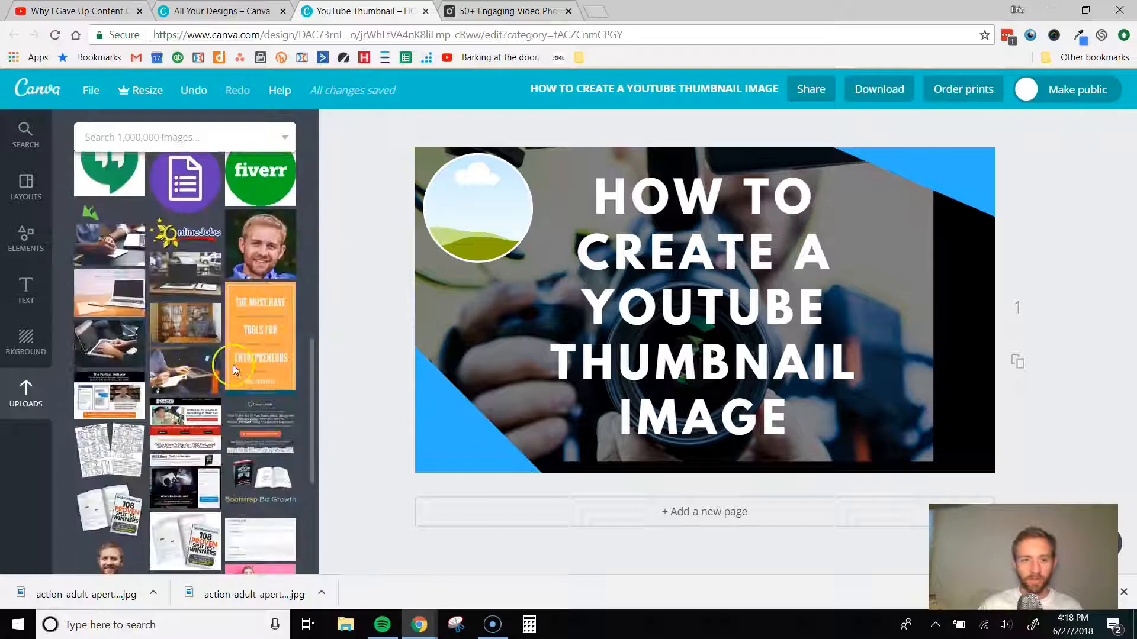
pyautogui.click(256, 248)
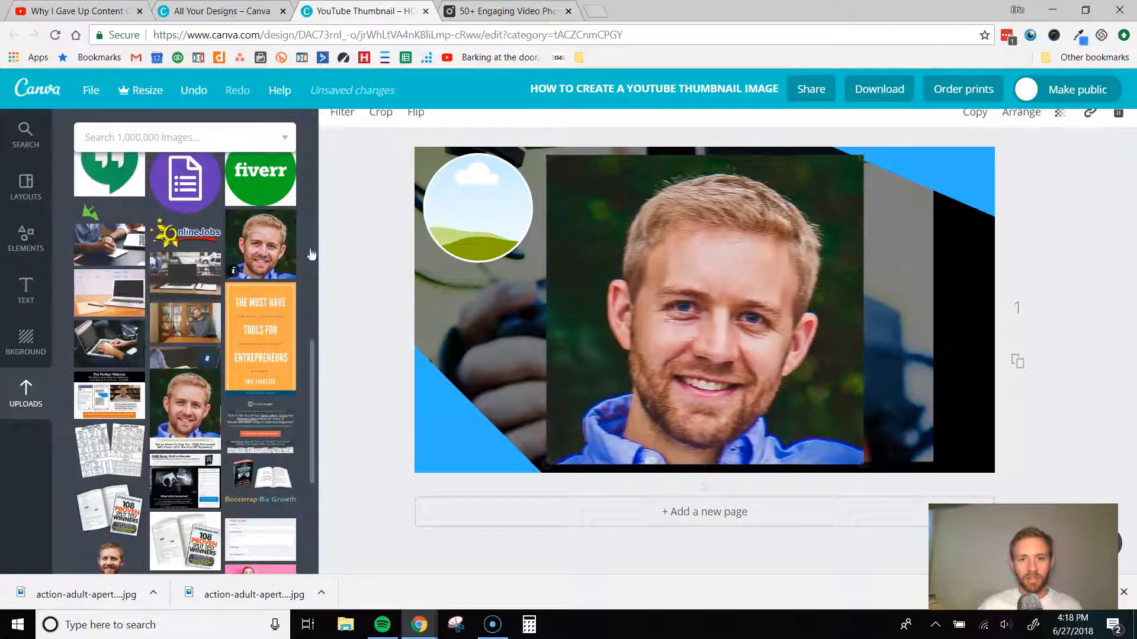
pyautogui.moveTo(587, 268); pyautogui.dragTo(467, 204)
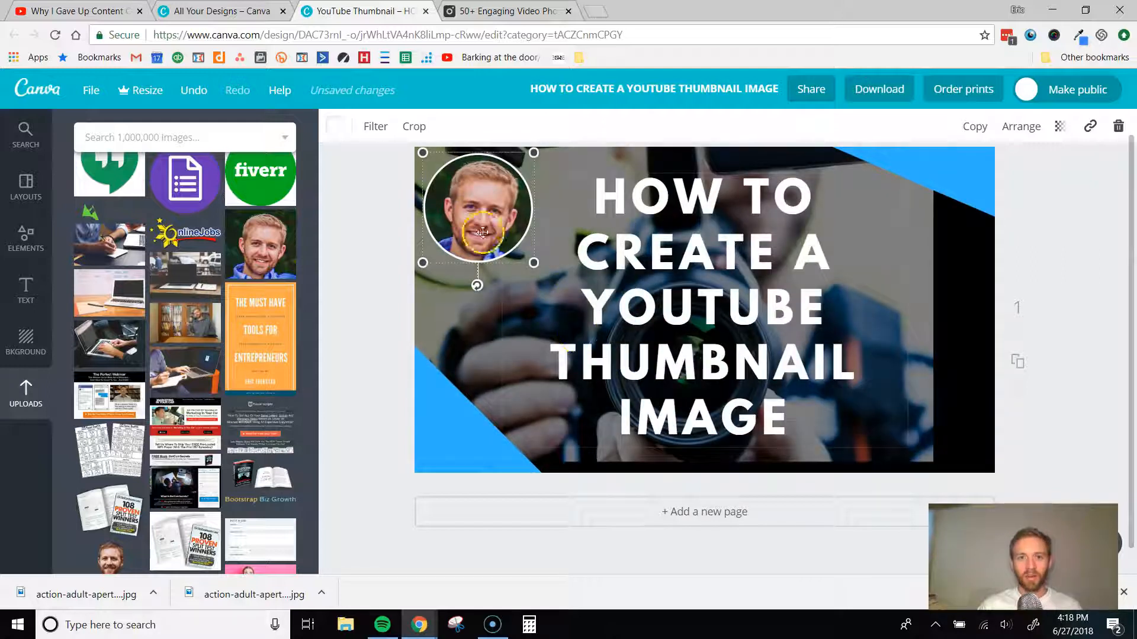
pyautogui.click(1054, 251)
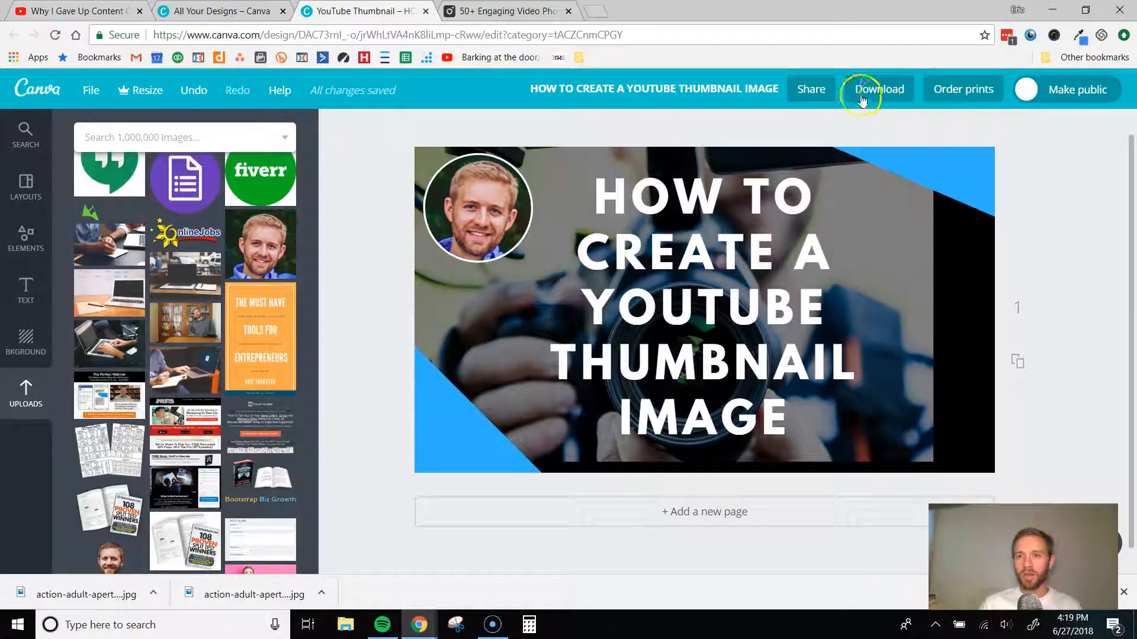
# - Rename the design as "YouTube Thumnbail"
pyautogui.click(670, 88)
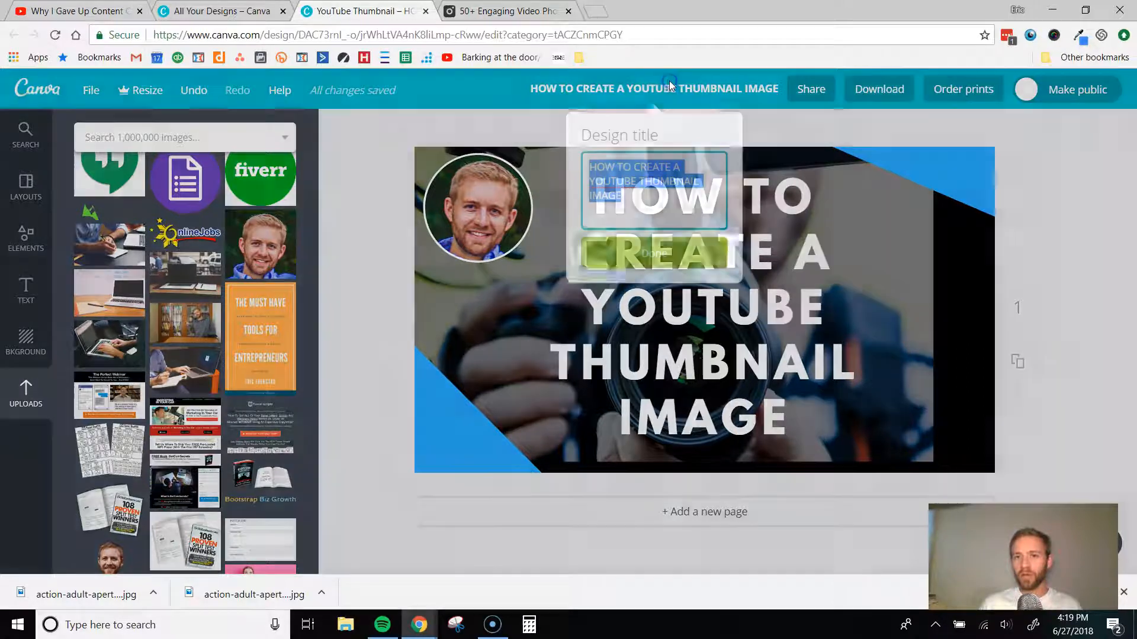
pyautogui.write('YO')
pyautogui.press('BackSpace')
pyautogui.write('ouTube Thumg')
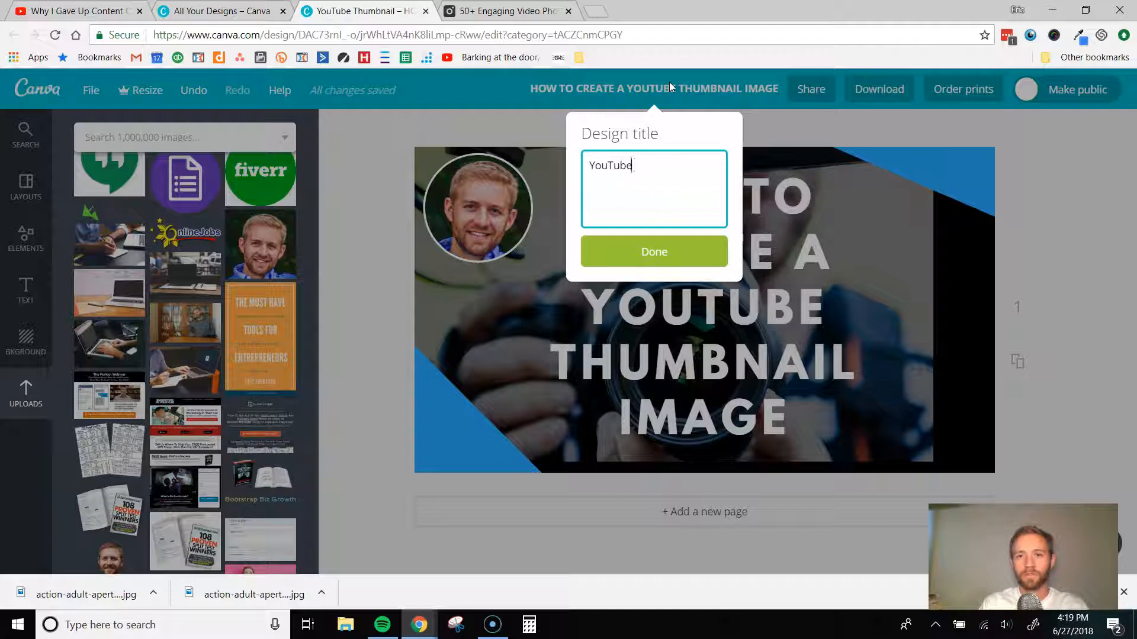
pyautogui.press('BackSpace')
pyautogui.write('nbail')
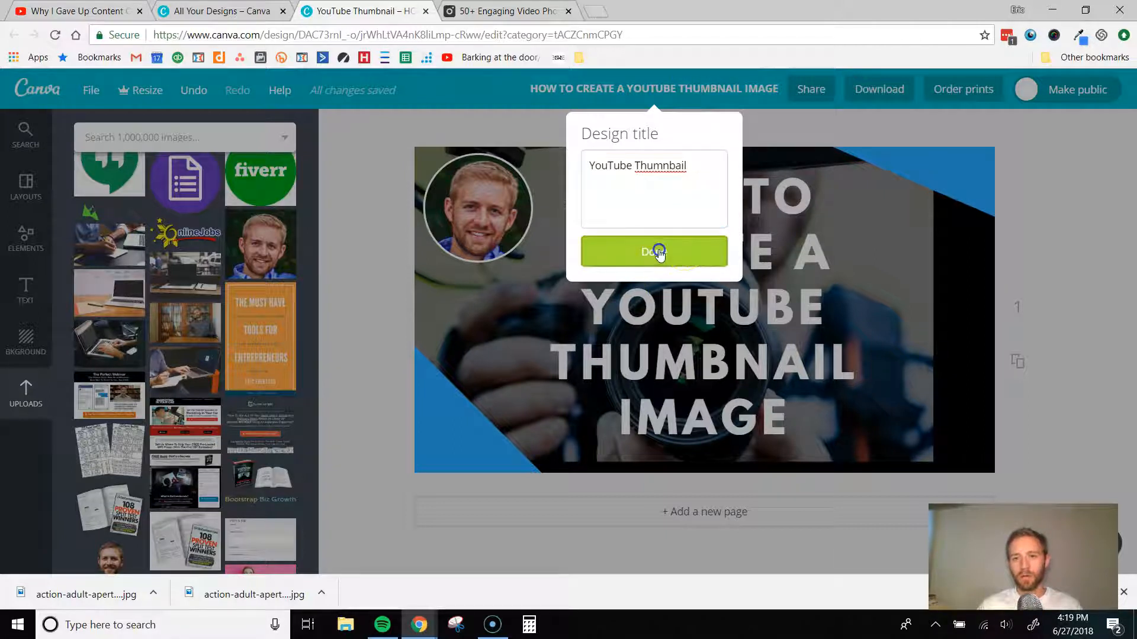
pyautogui.click(655, 250)
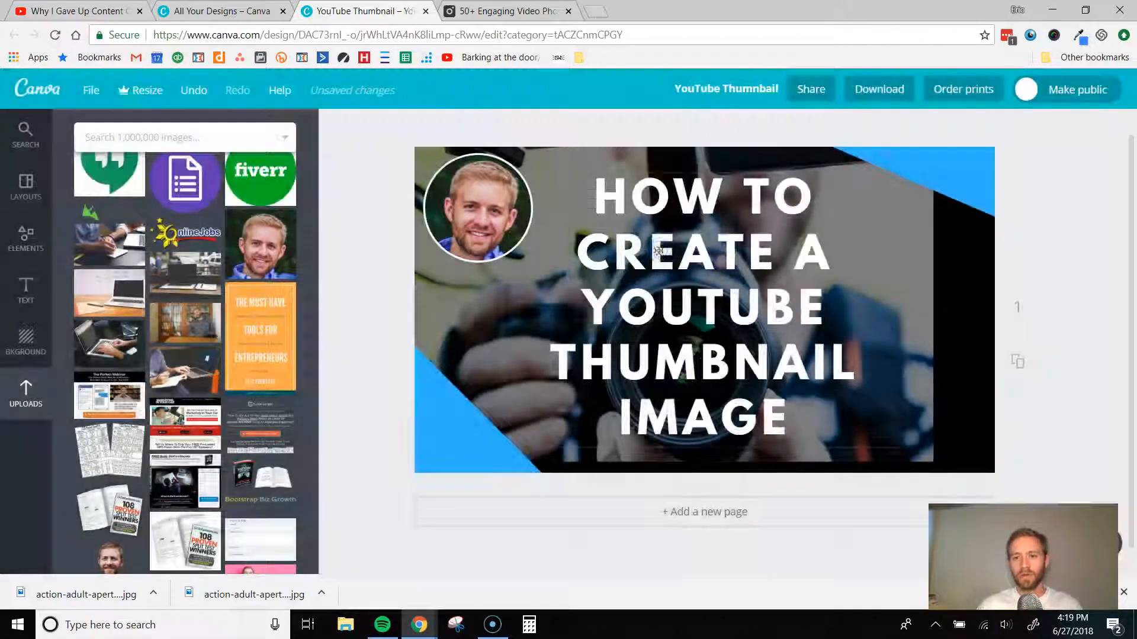
# - Download the finished thumbnail design as a PNG file
pyautogui.click(879, 91)
pyautogui.click(875, 169)
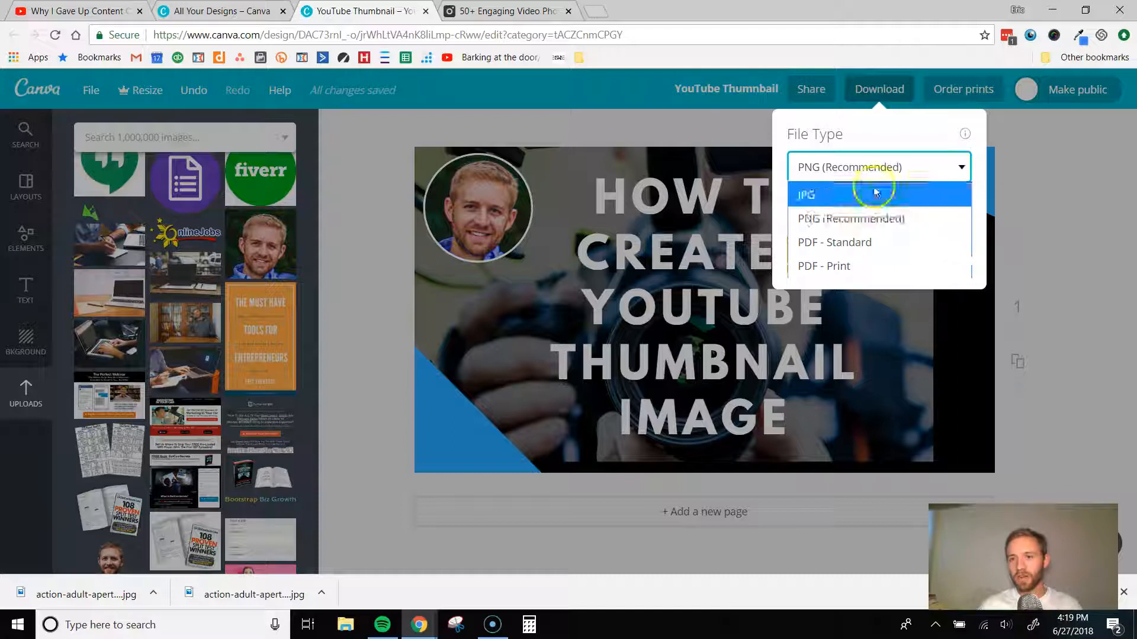
pyautogui.click(863, 218)
pyautogui.click(859, 264)
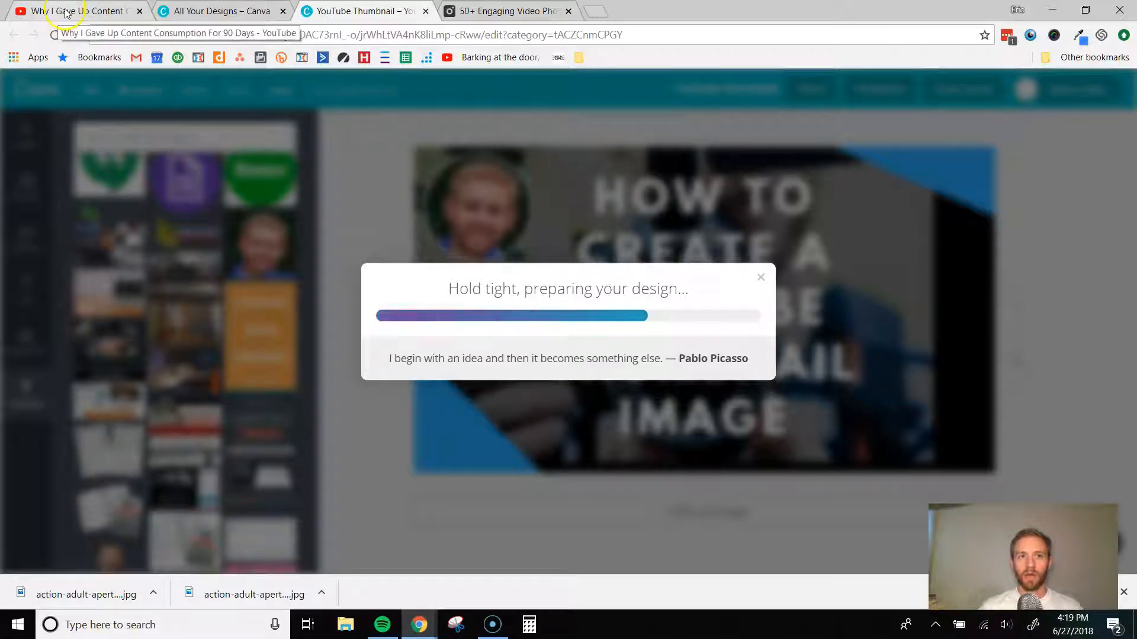
# - Open YouTube in a new browser tab and go to its video upload page
pyautogui.click(599, 13)
pyautogui.write('yout')
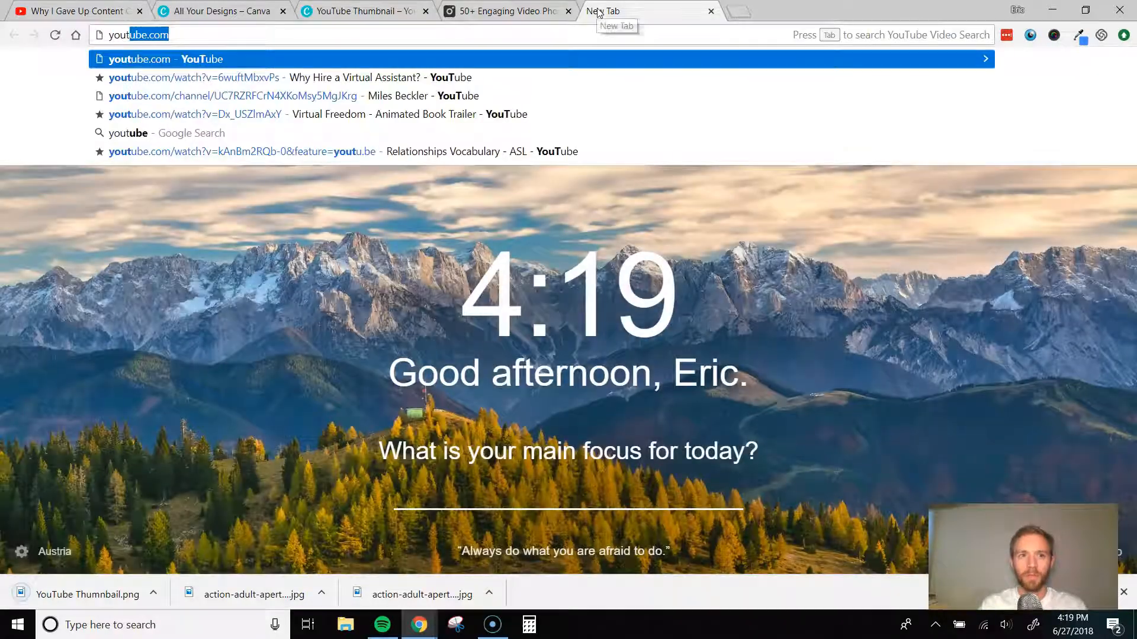
pyautogui.press('Return')
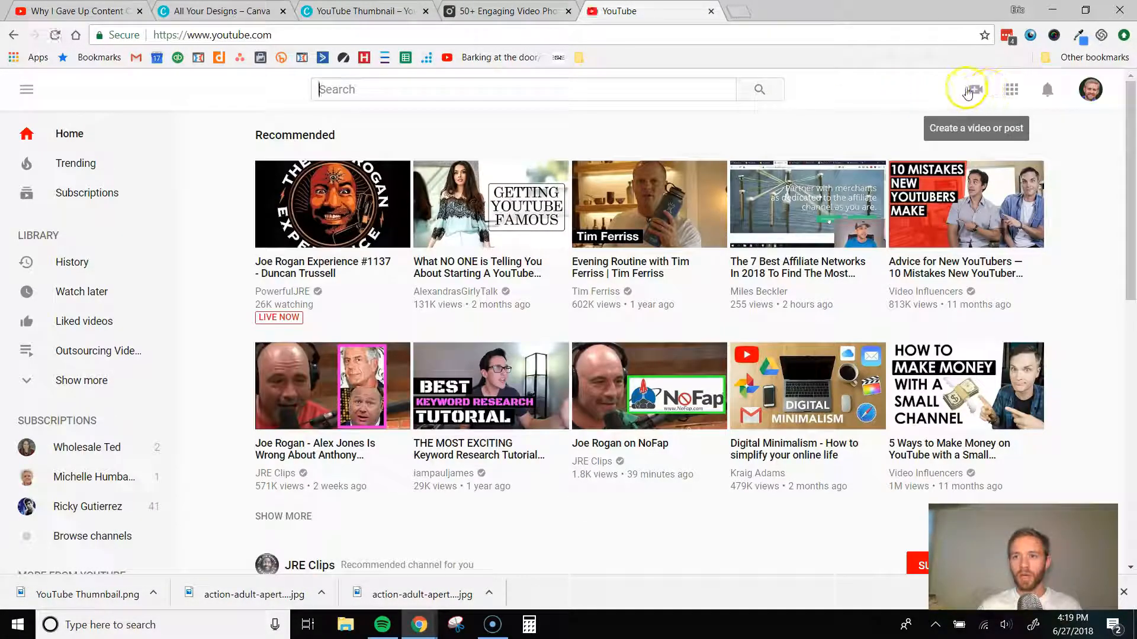
pyautogui.click(968, 92)
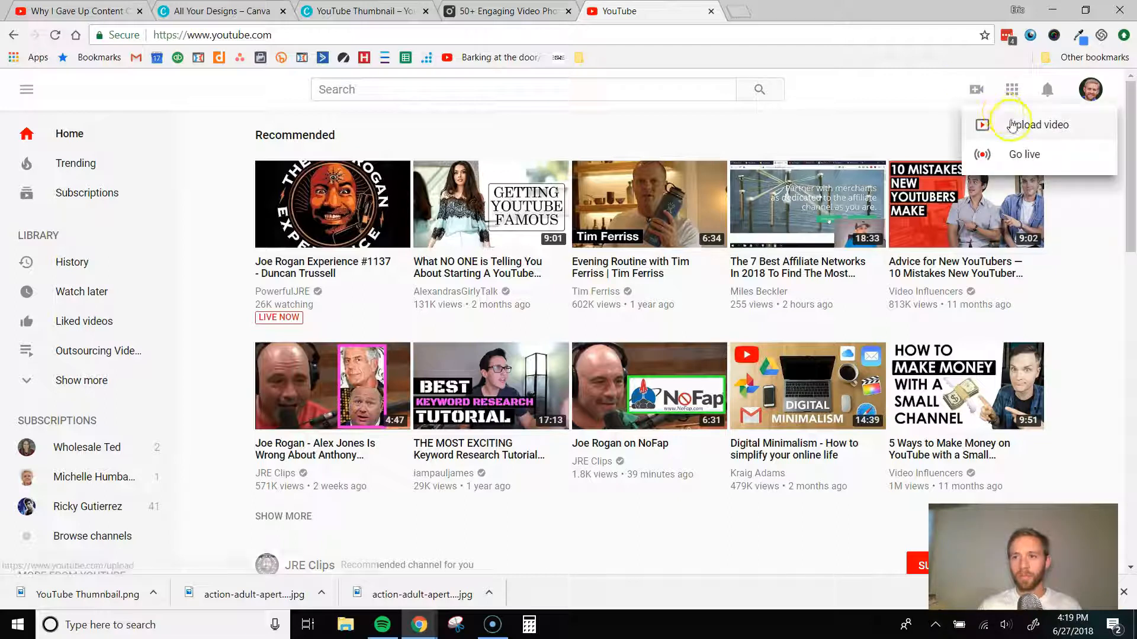
pyautogui.click(1011, 125)
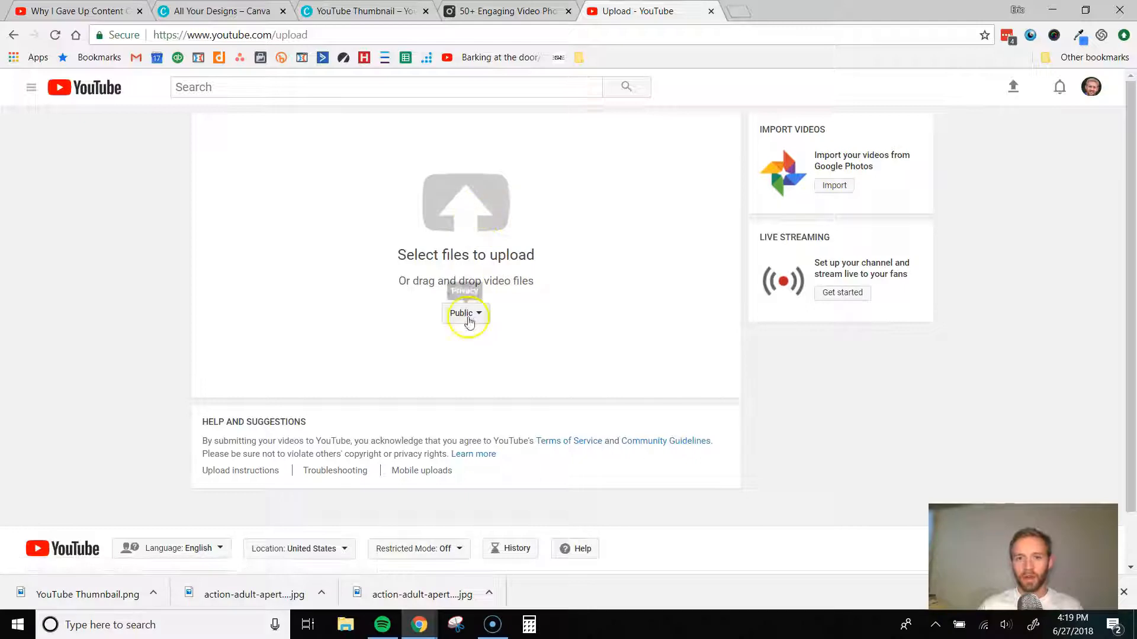
# - Upload the video file "4 Mistakes that prevent outsourcing success" from the Desktop folder
pyautogui.click(490, 206)
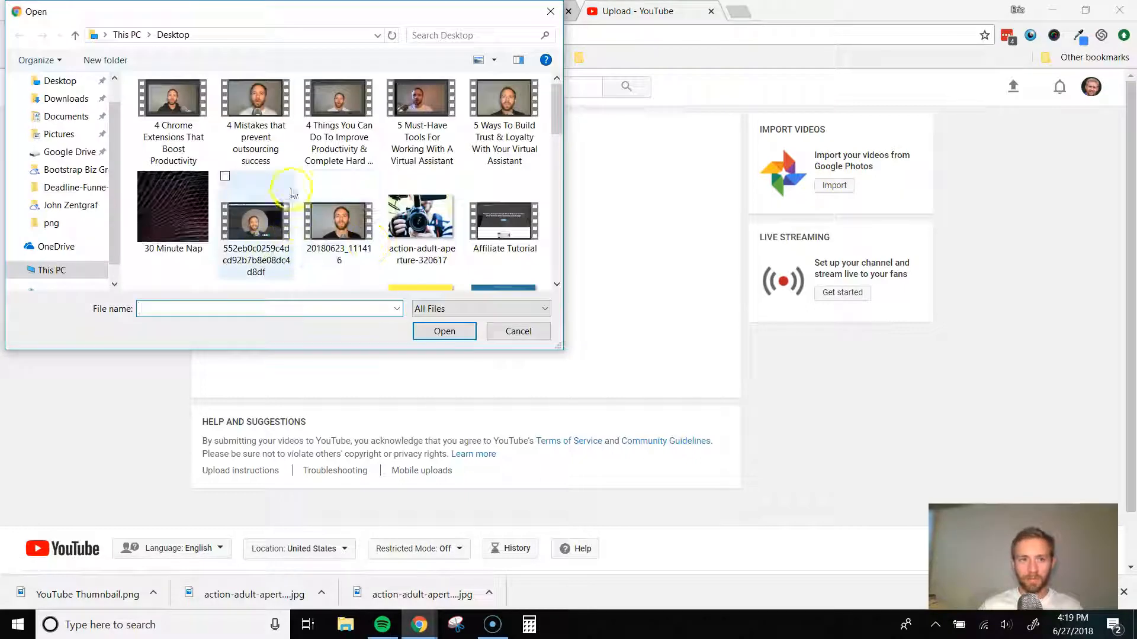
pyautogui.click(256, 113)
pyautogui.click(443, 331)
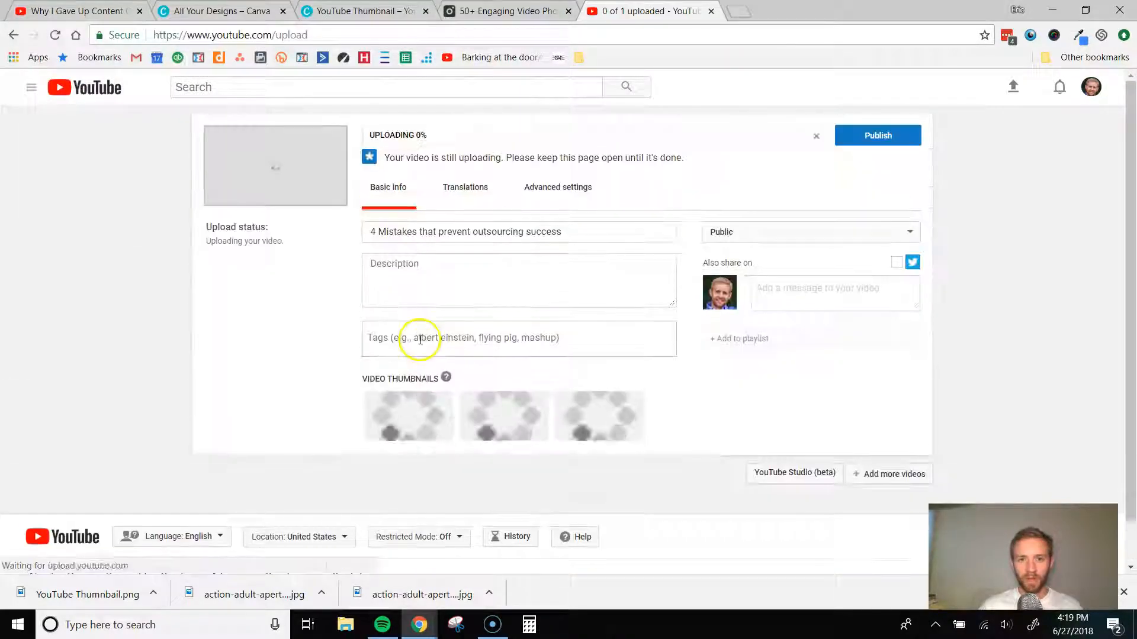
# - Set a custom thumbnail for the uploading video using YouTube Thumnail.png from the Downloads folder
pyautogui.click(571, 193)
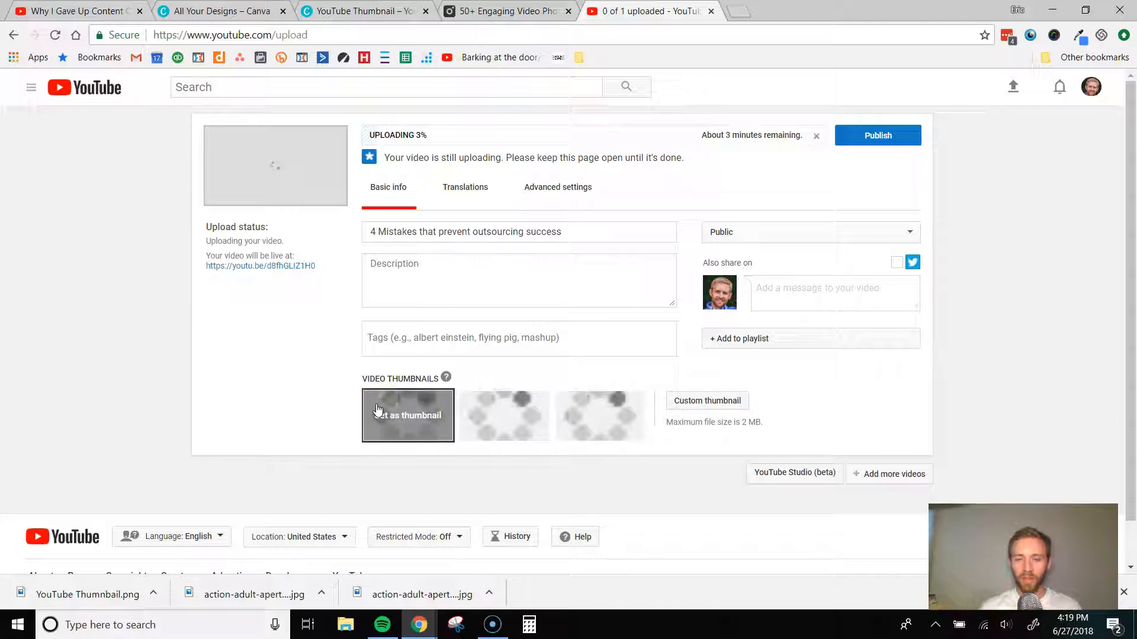
pyautogui.click(595, 419)
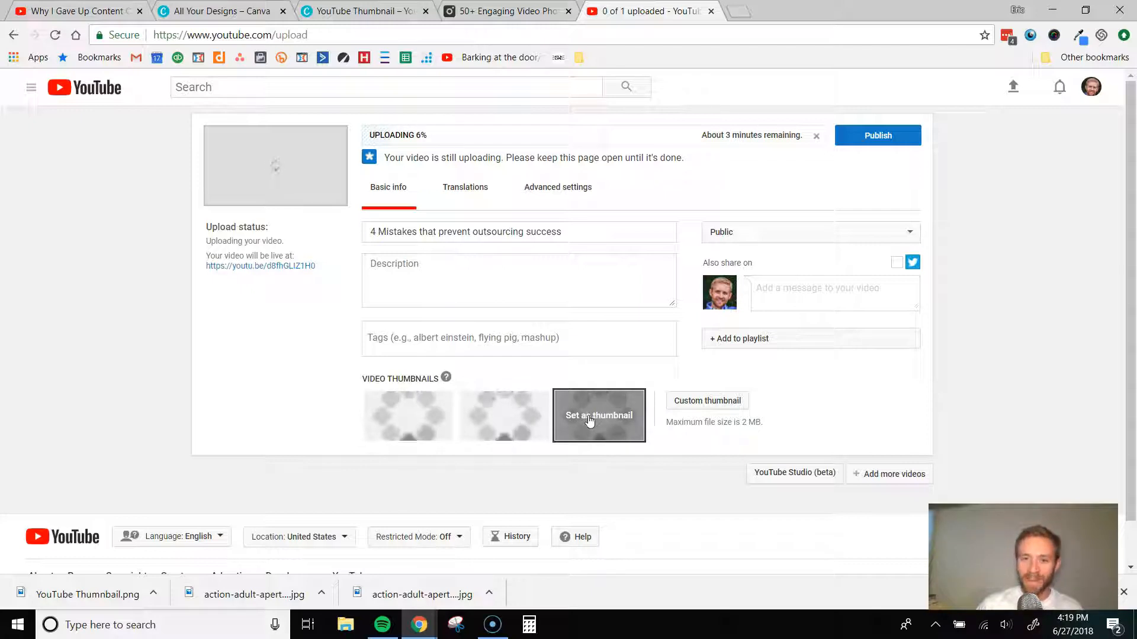
pyautogui.click(712, 408)
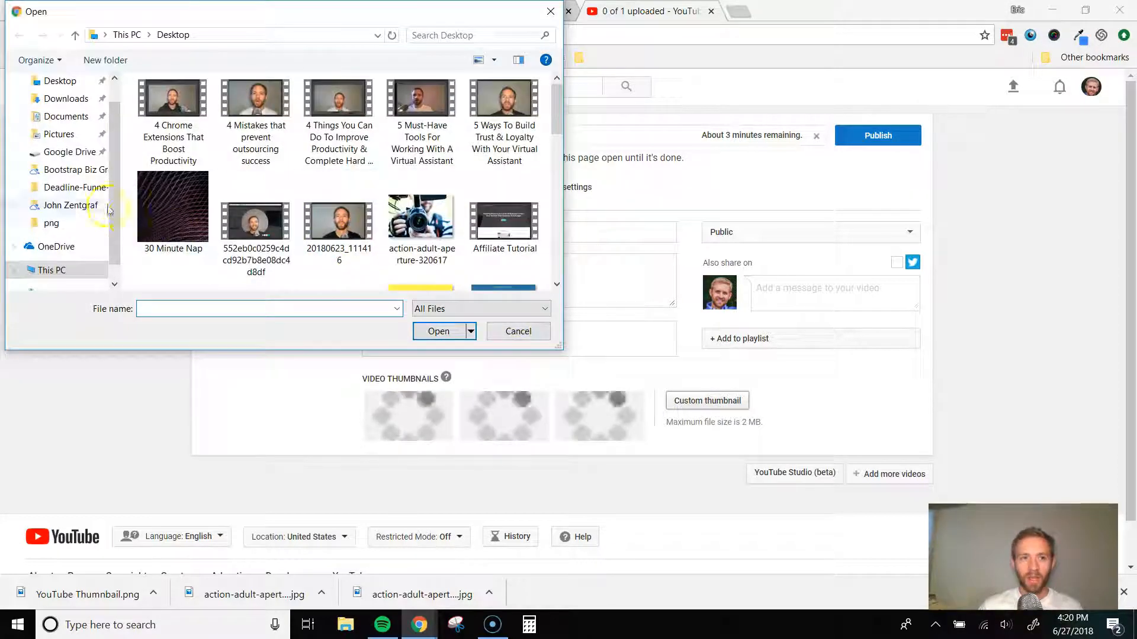
pyautogui.click(54, 99)
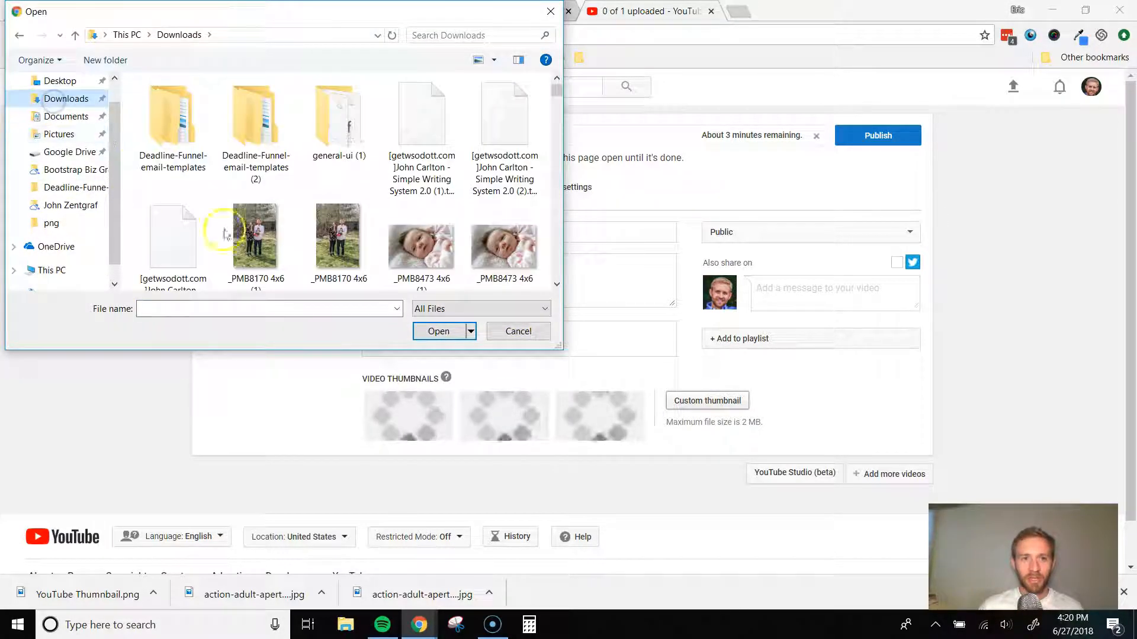
pyautogui.write('yout')
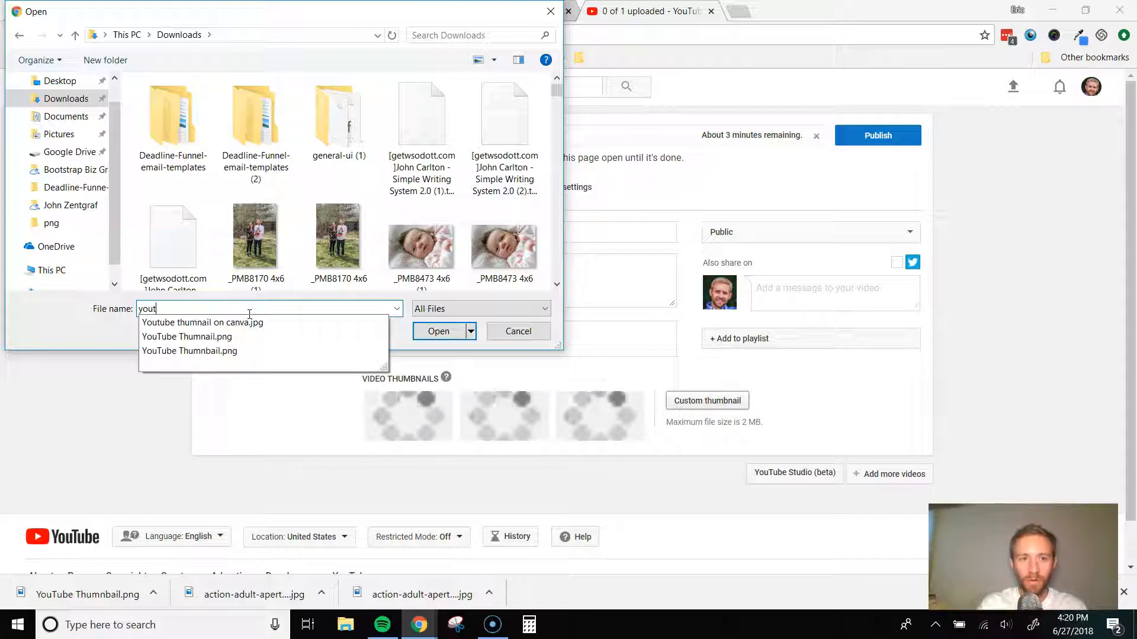
pyautogui.click(215, 338)
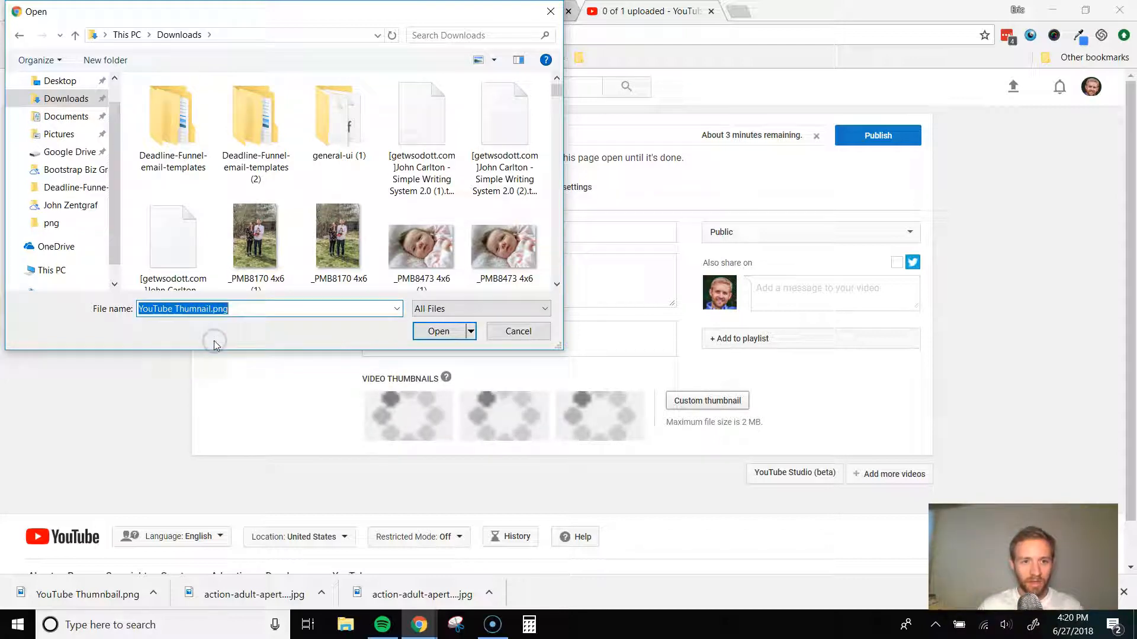
pyautogui.click(235, 308)
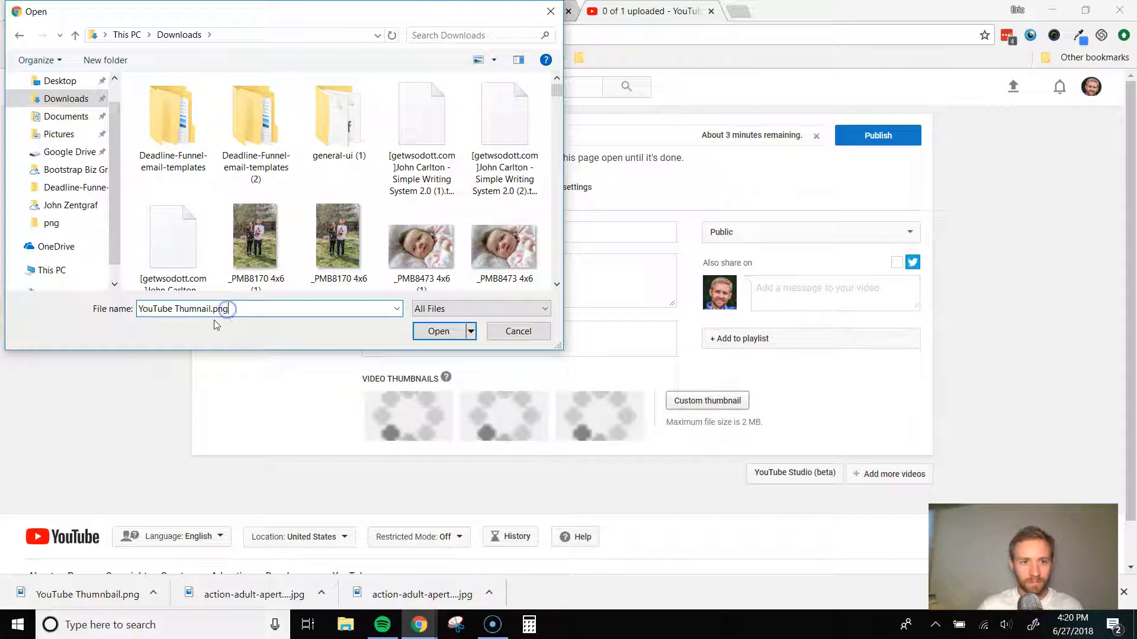
pyautogui.moveTo(230, 308); pyautogui.dragTo(211, 309)
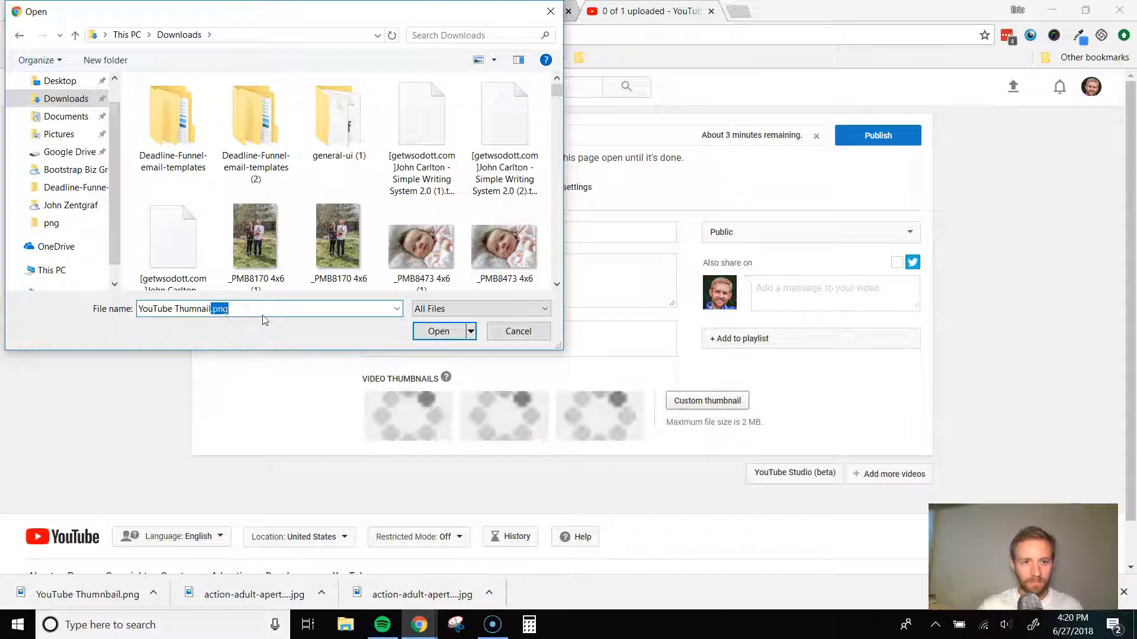
pyautogui.click(426, 331)
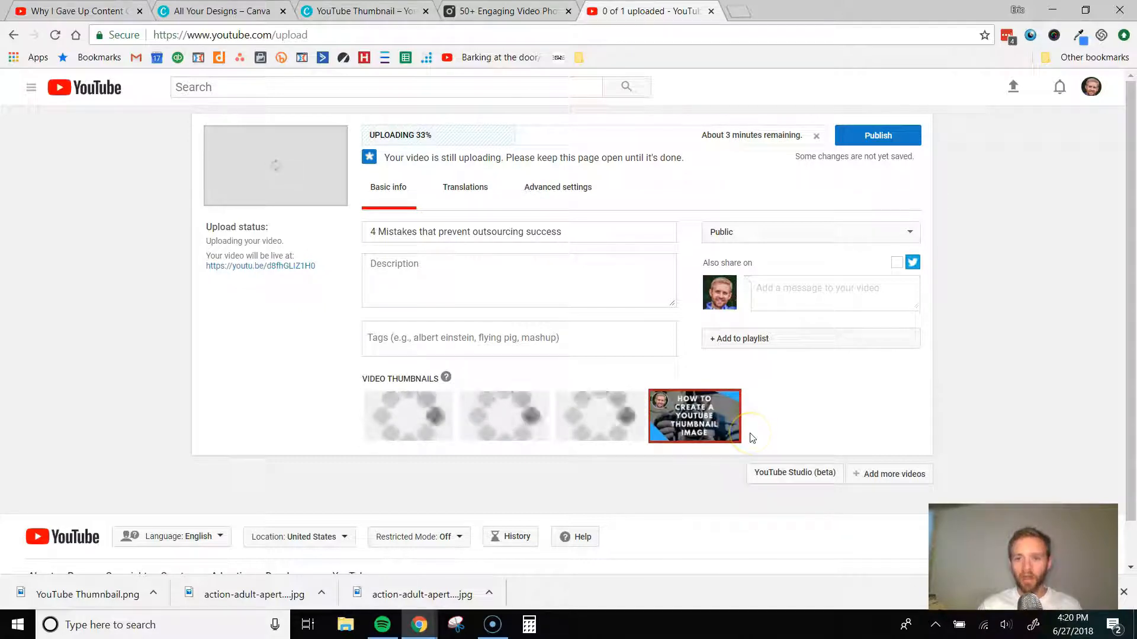
# - Open the Bootstrap Biz Growth channel page from its video and examine the thumbnails of its uploads
pyautogui.click(53, 8)
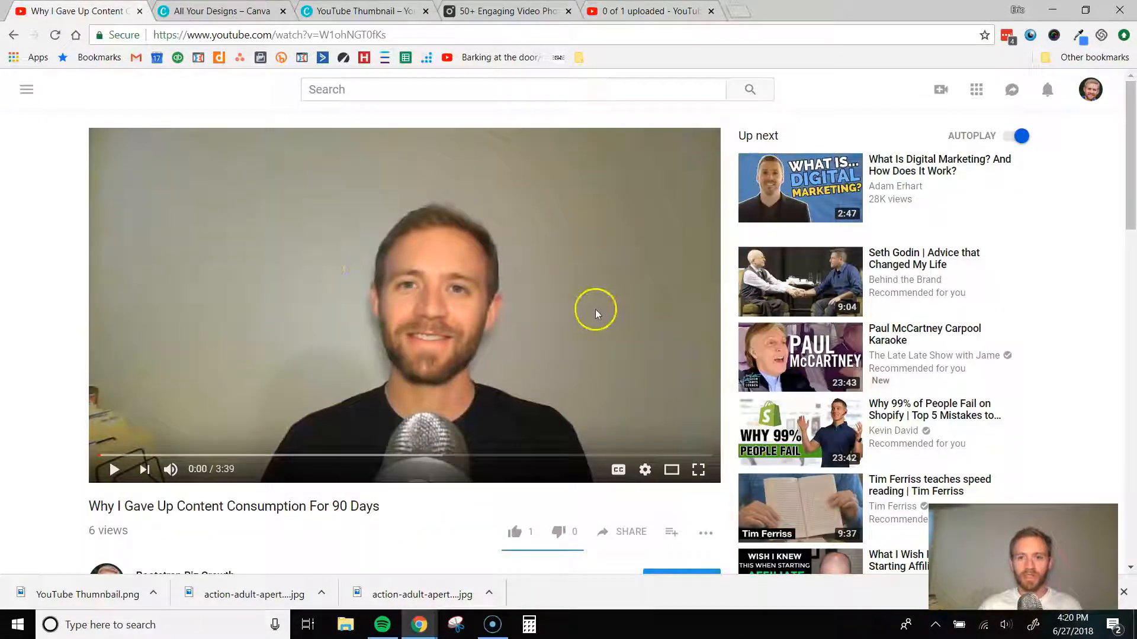
pyautogui.scroll(-6, 384, 231)
pyautogui.scroll(6, 384, 230)
pyautogui.scroll(-3, 201, 468)
pyautogui.click(187, 429)
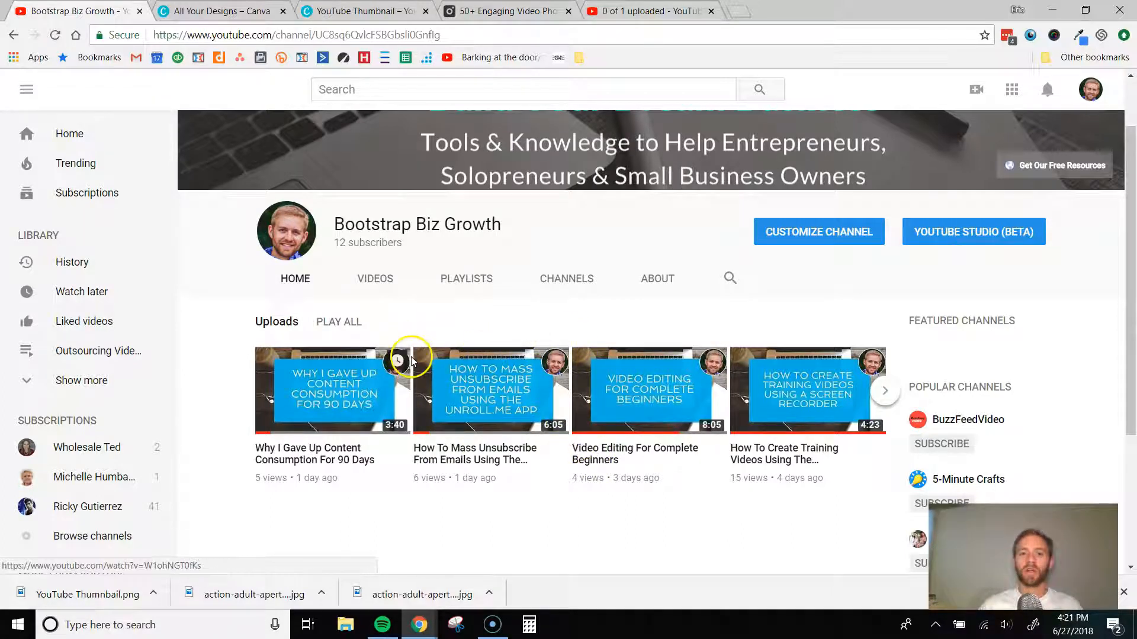
# - Switch back to the thumbnail design in Canva and dismiss the download message
pyautogui.click(350, 13)
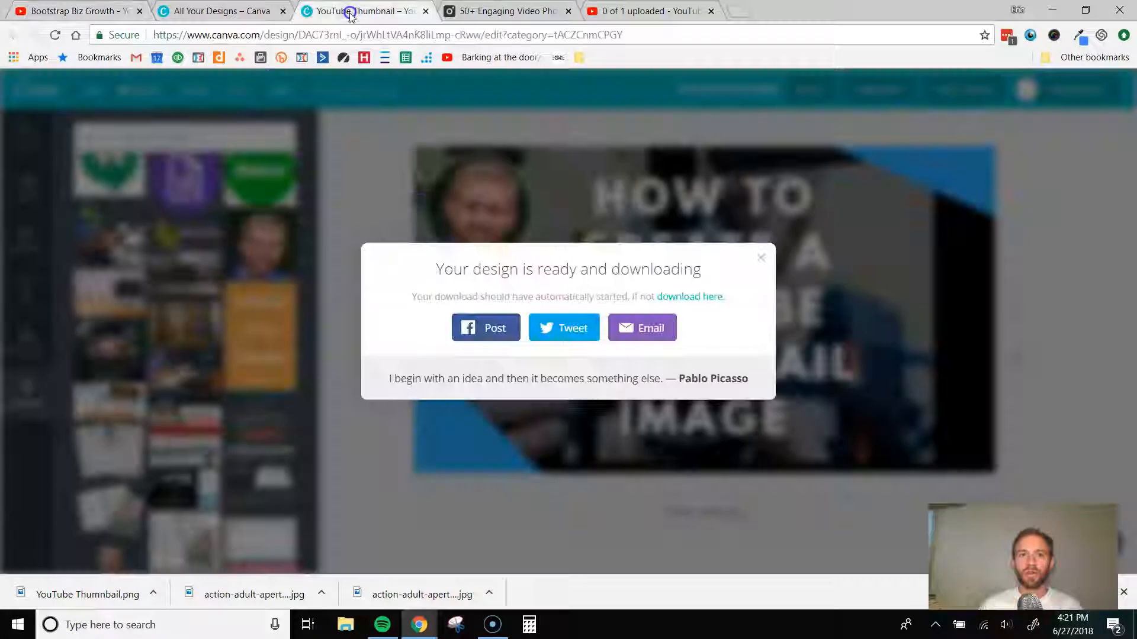
pyautogui.click(678, 172)
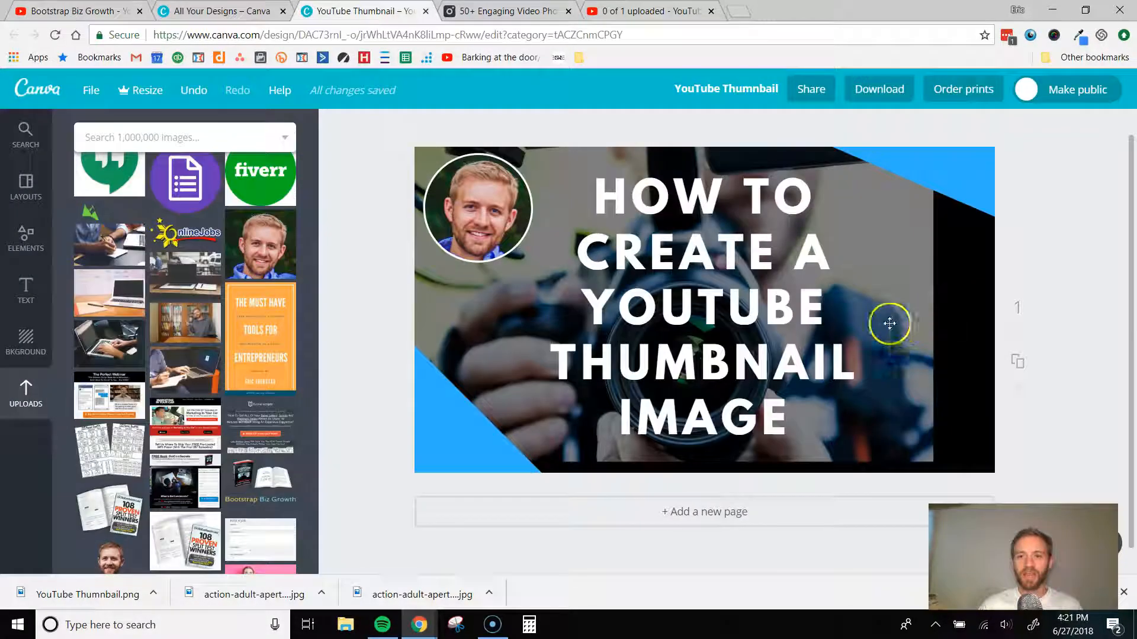